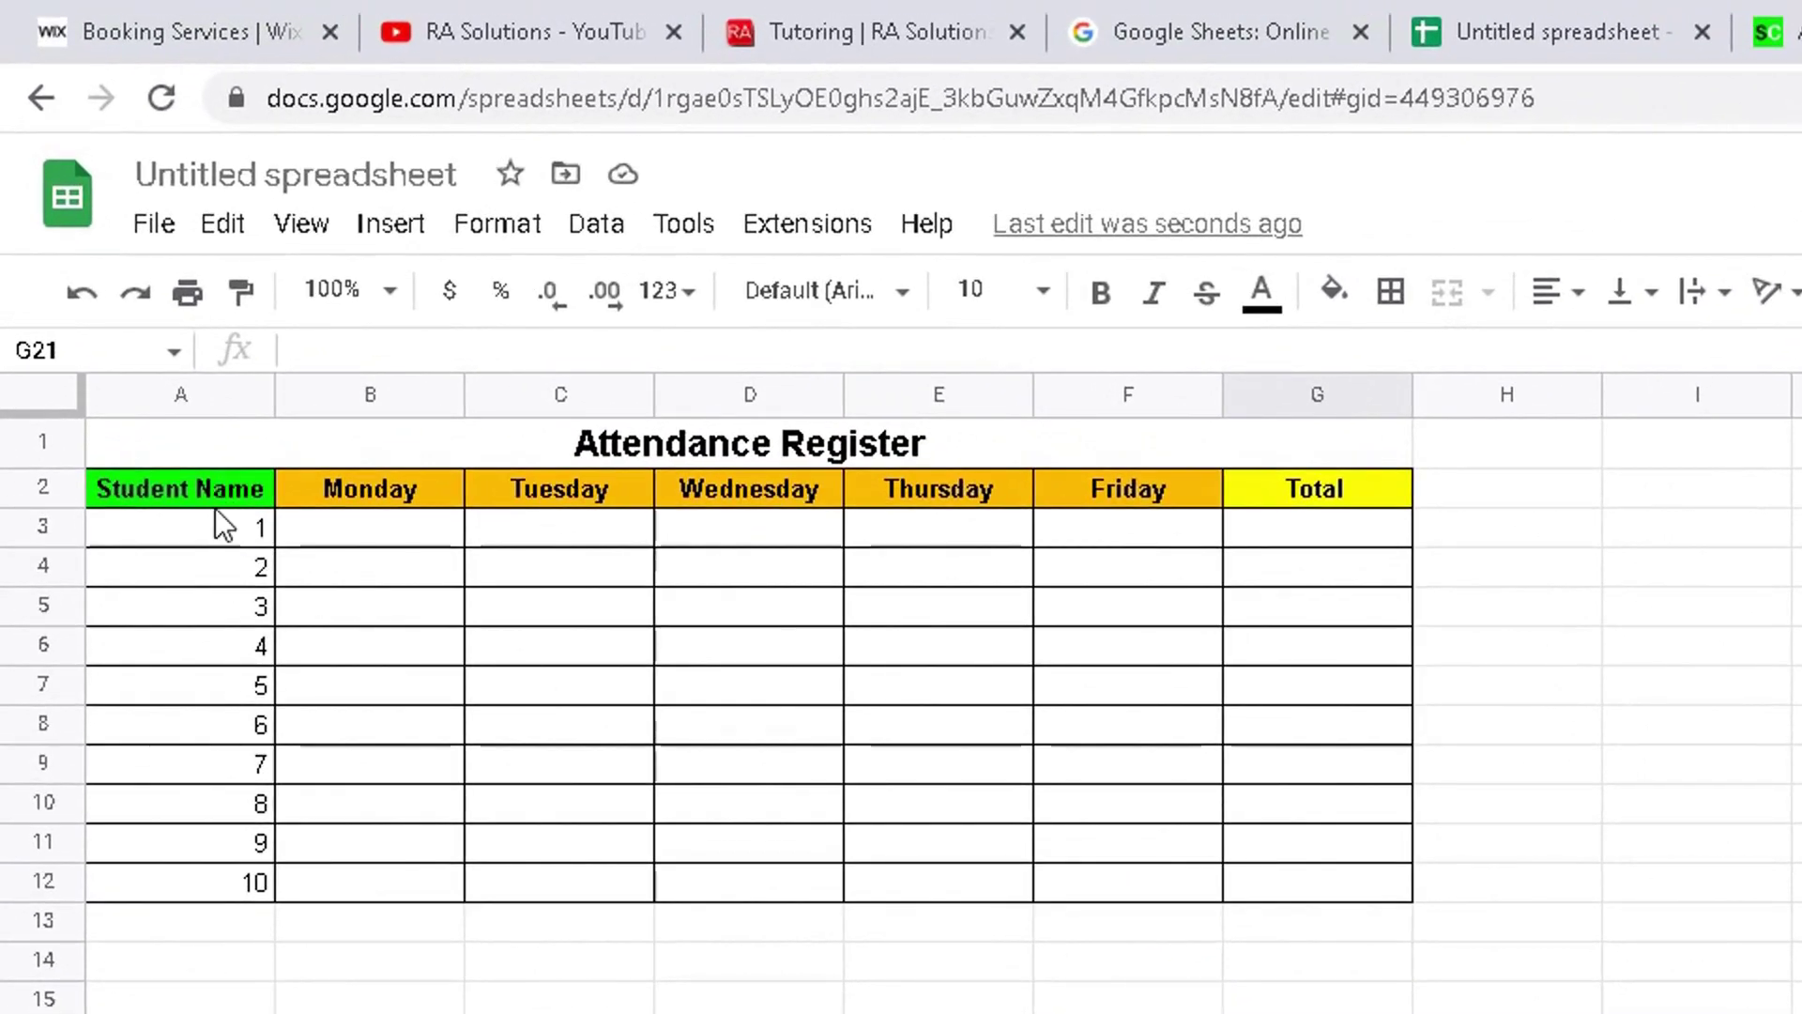
# Step: Enter trial attendance letters P, P, P, A in student 1's Monday–Thursday cells
pyautogui.click(216, 488)
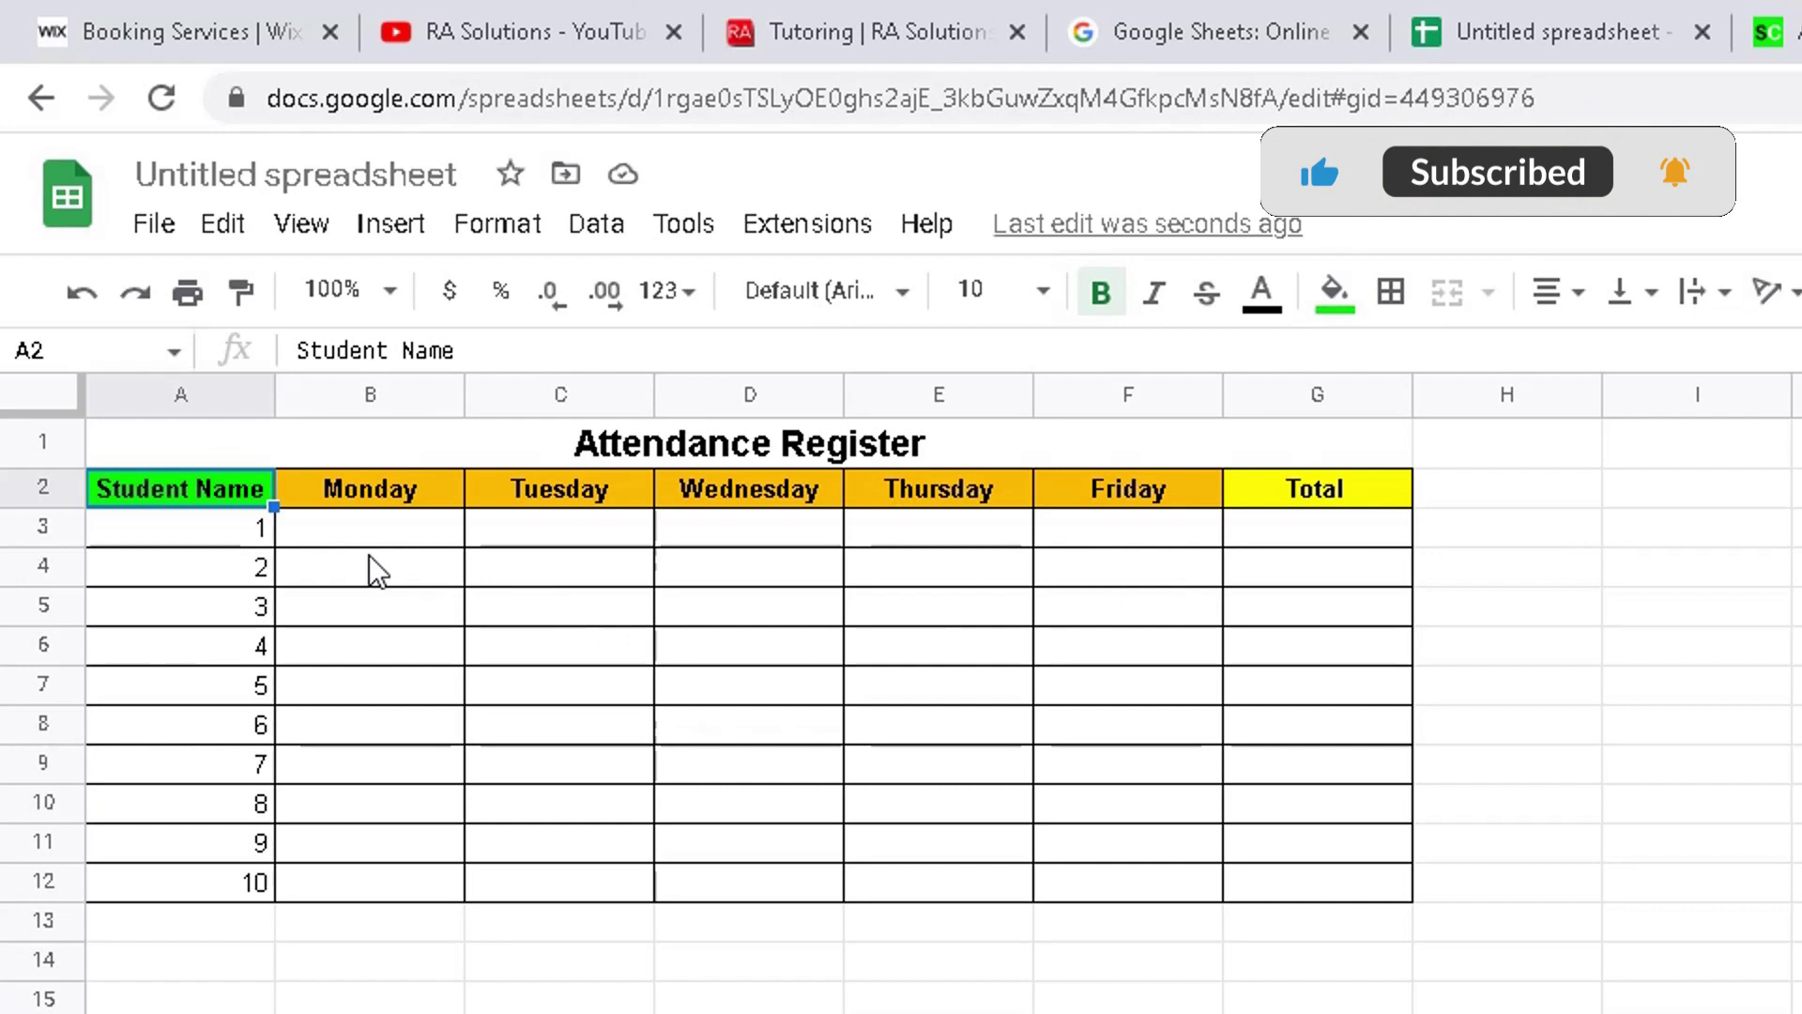
pyautogui.click(362, 527)
pyautogui.write('p')
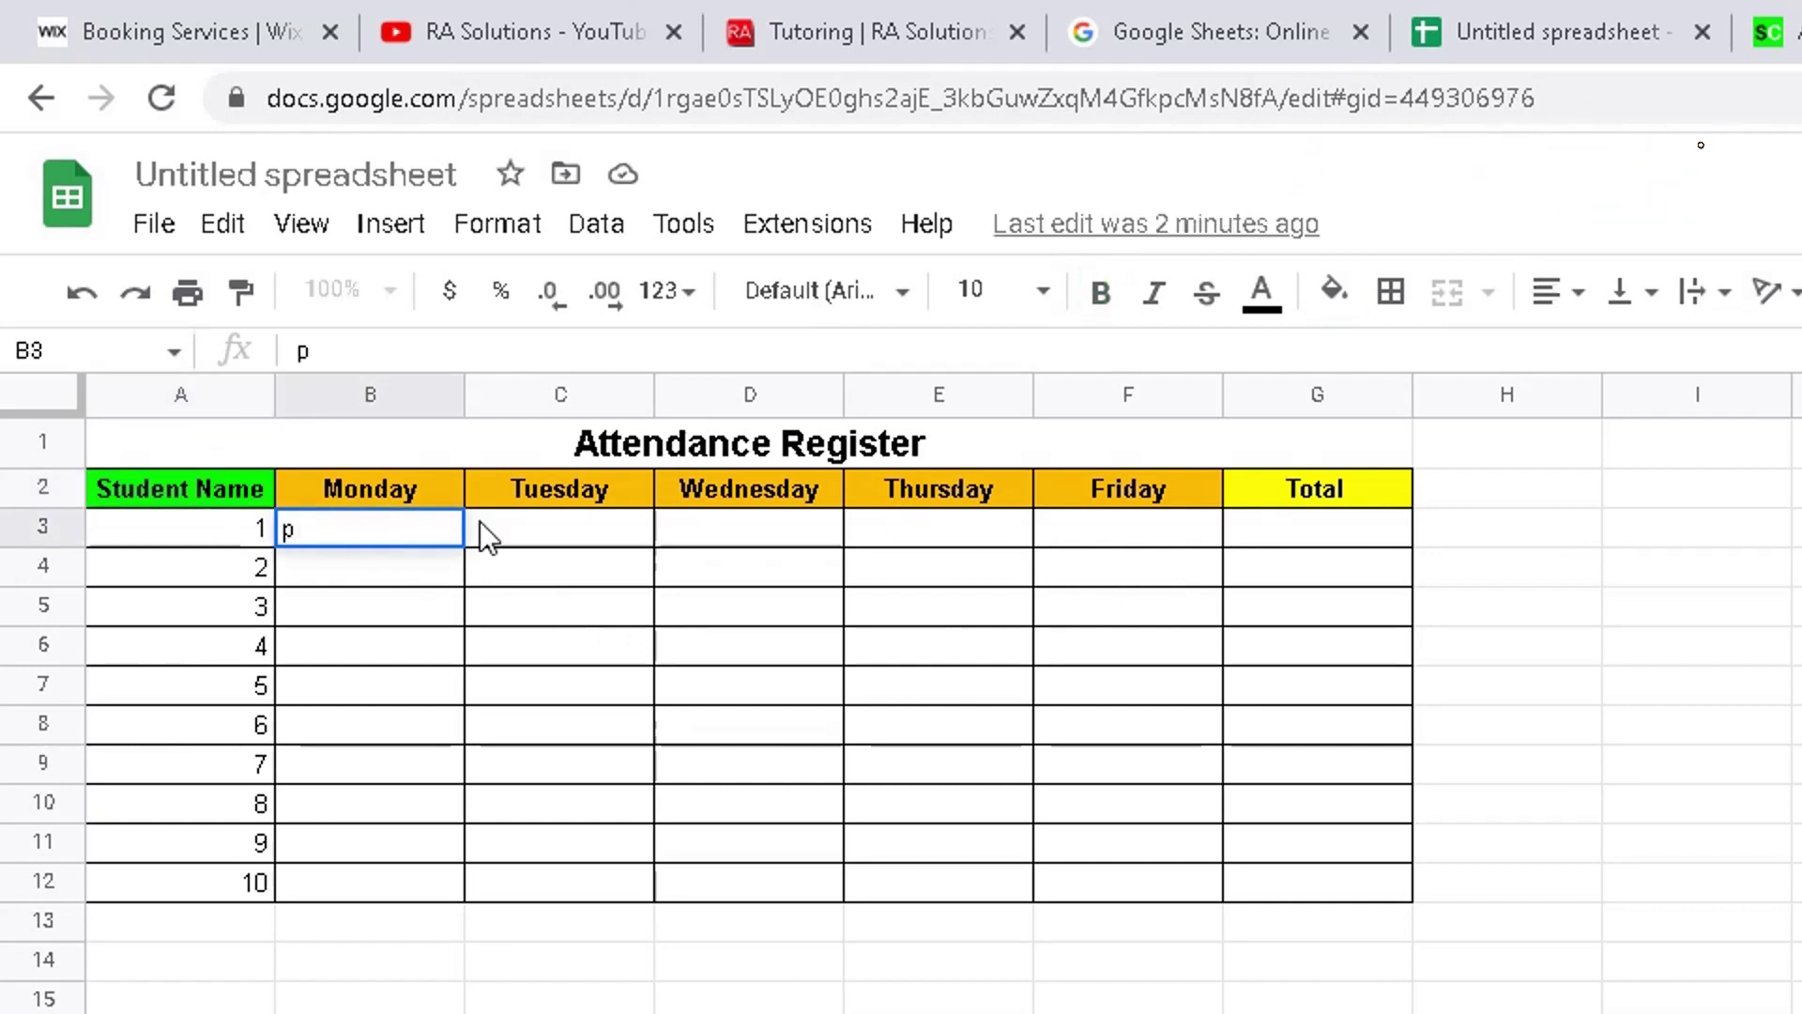
pyautogui.click(488, 524)
pyautogui.write('p')
pyautogui.click(714, 535)
pyautogui.write('p')
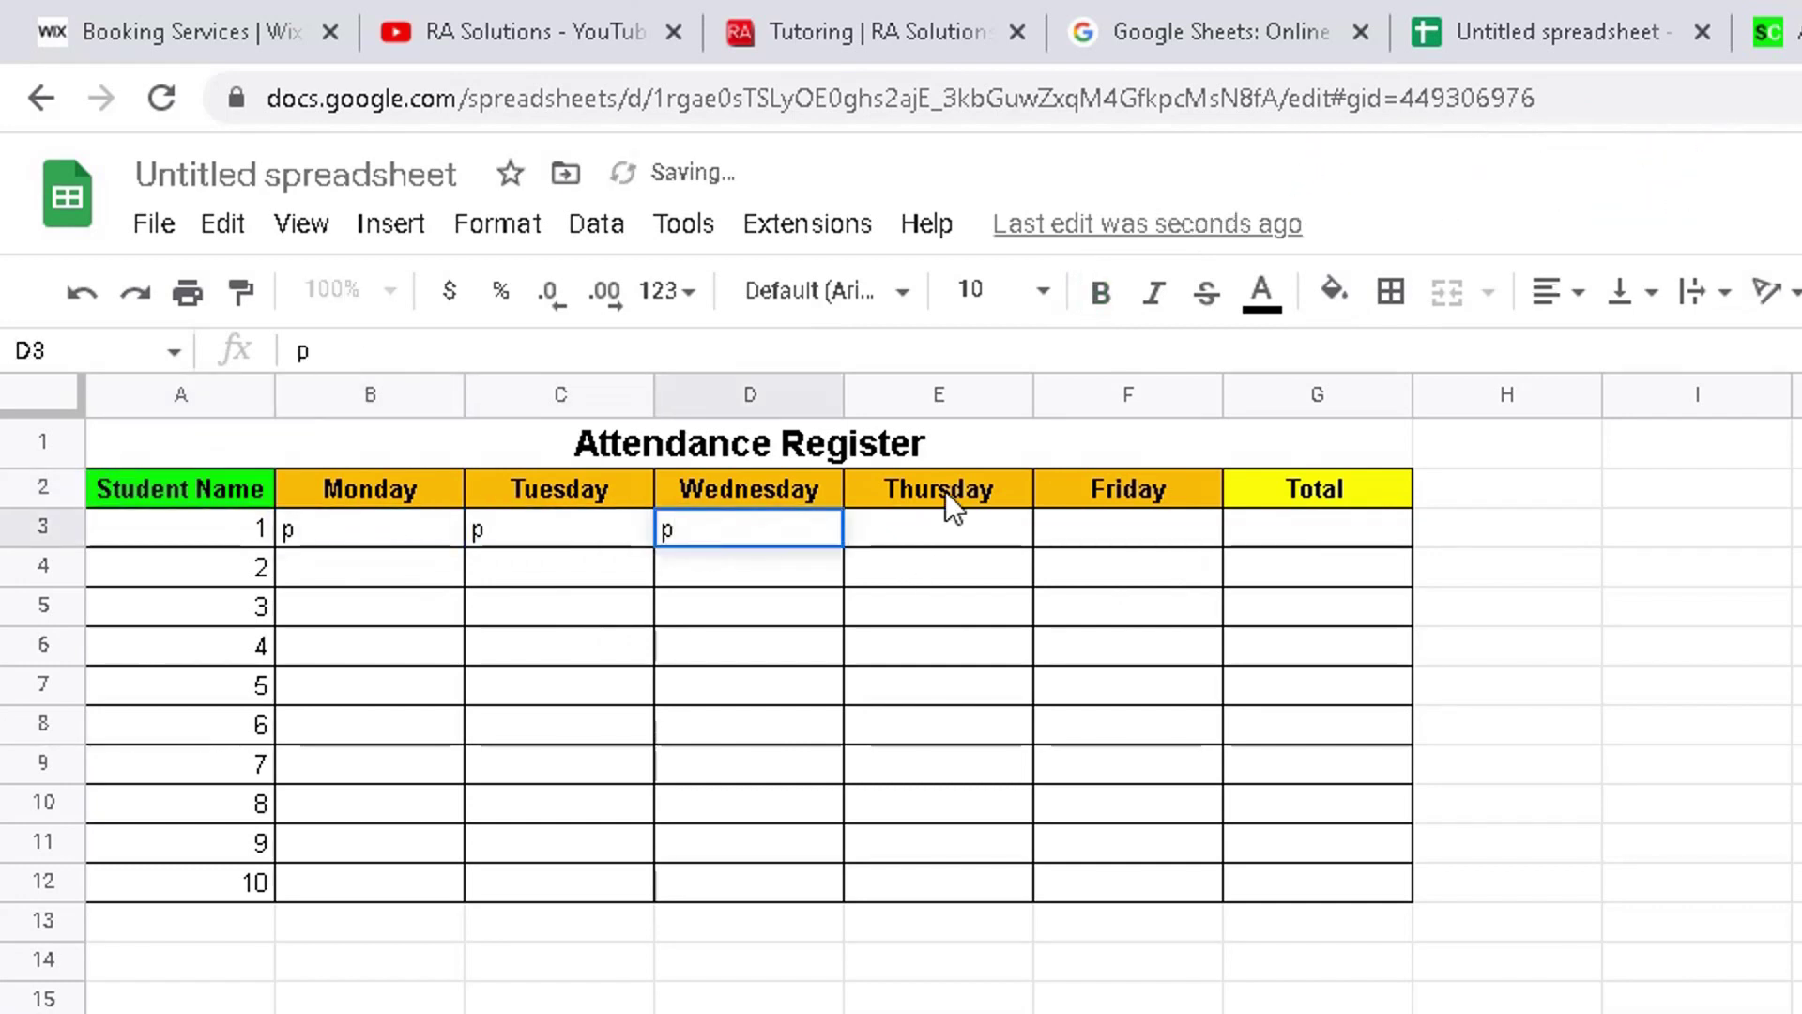
pyautogui.click(939, 521)
pyautogui.write('a')
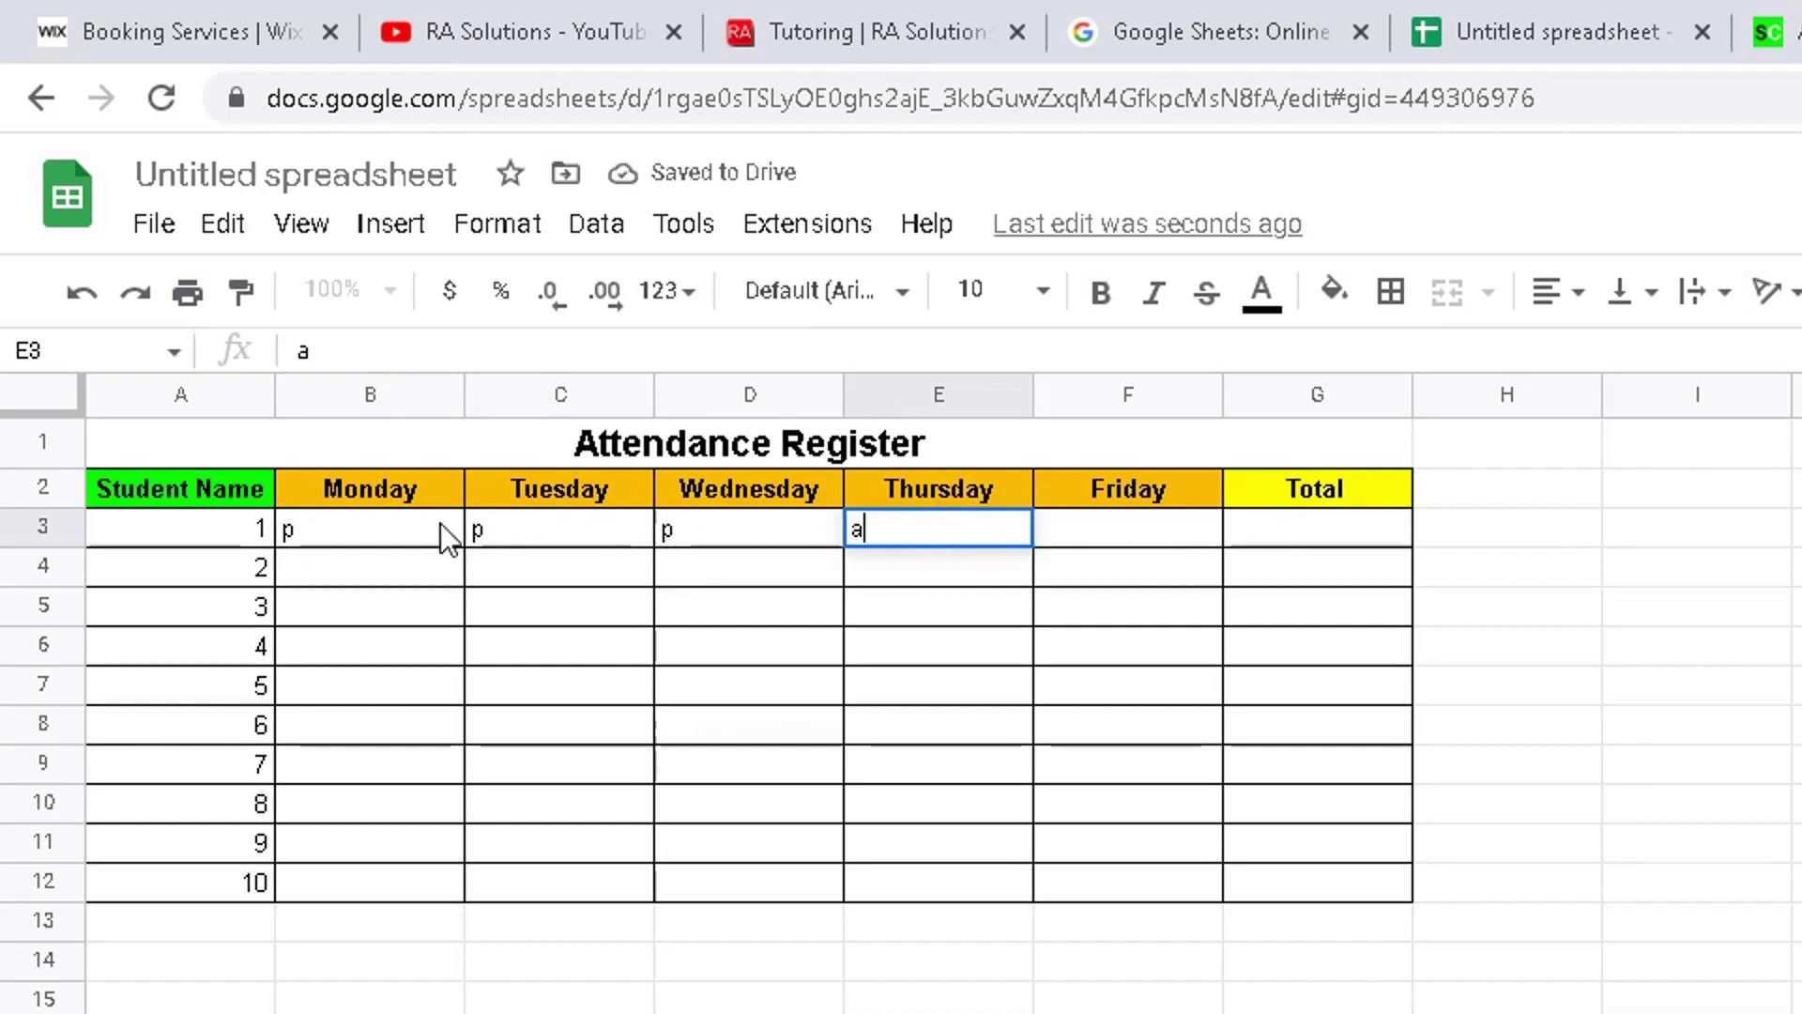
# Step: Clear student 1's trial letters, then select B3:F12 and open the Insert menu
pyautogui.moveTo(442, 522); pyautogui.dragTo(860, 522)
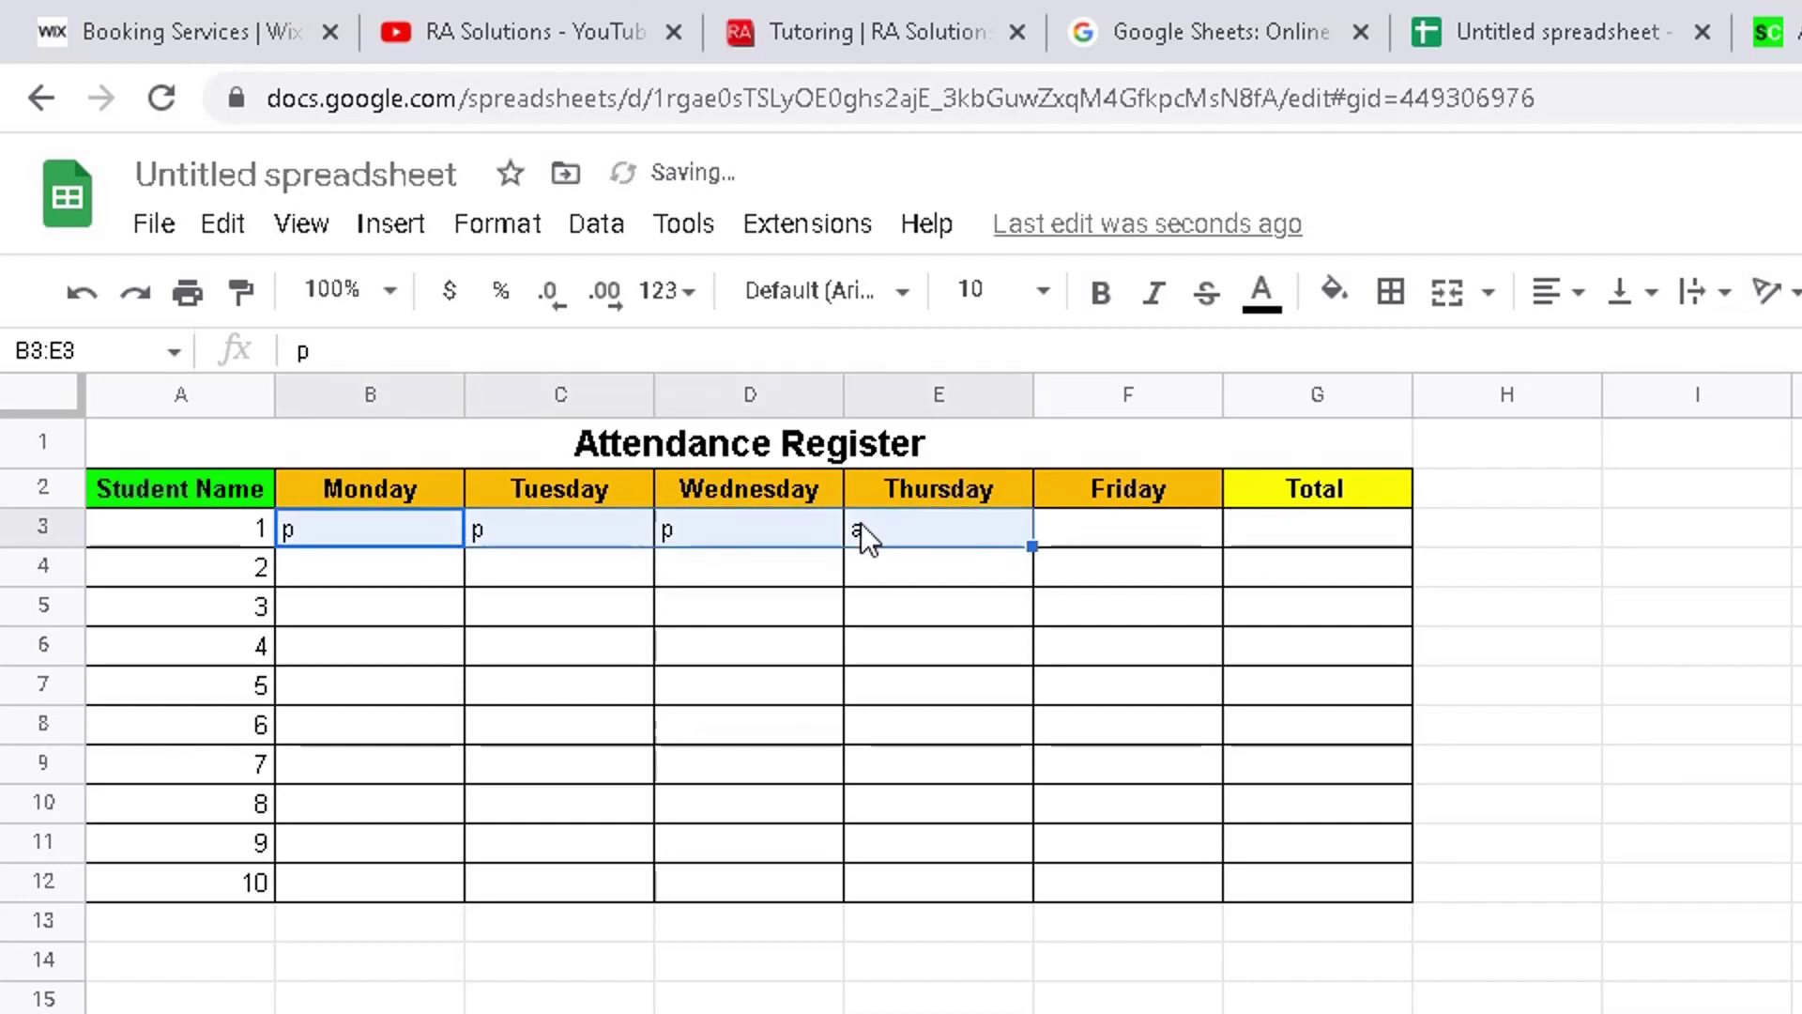
pyautogui.press('Delete')
pyautogui.click(848, 651)
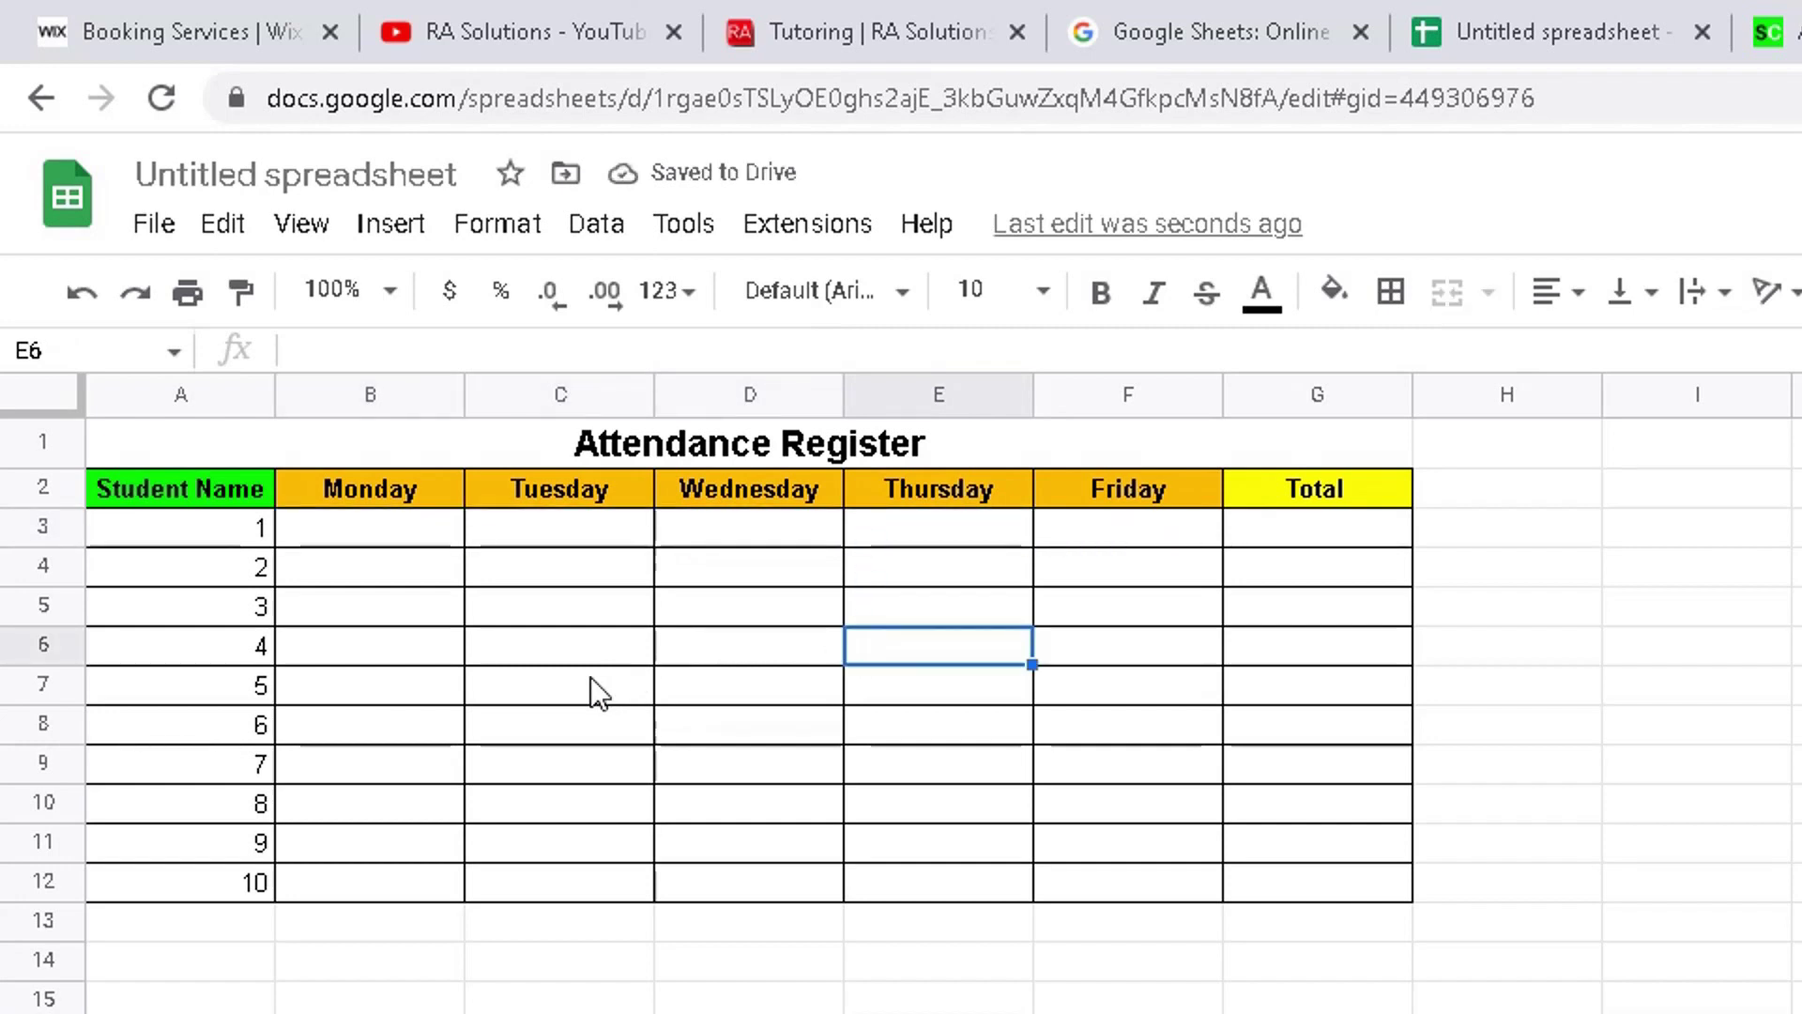
pyautogui.moveTo(408, 522)
pyautogui.mouseDown()
pyautogui.moveTo(983, 764)
pyautogui.moveTo(1113, 871)
pyautogui.mouseUp()
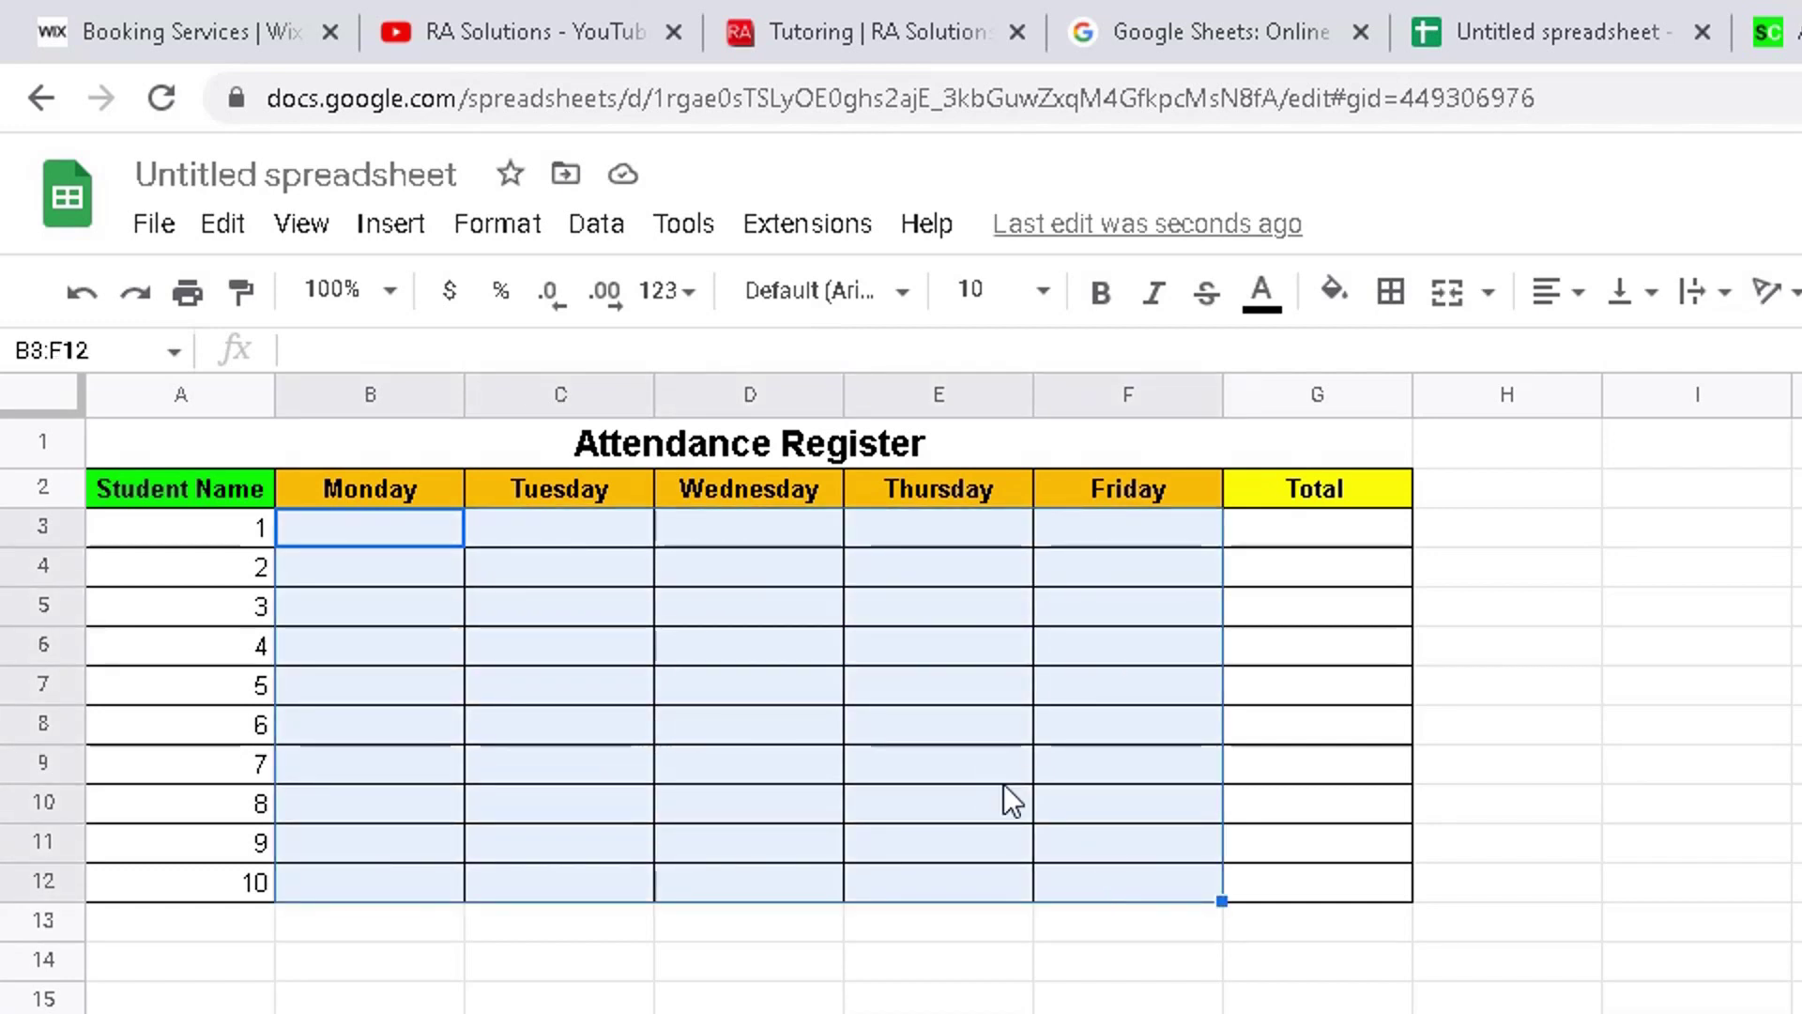
pyautogui.click(375, 246)
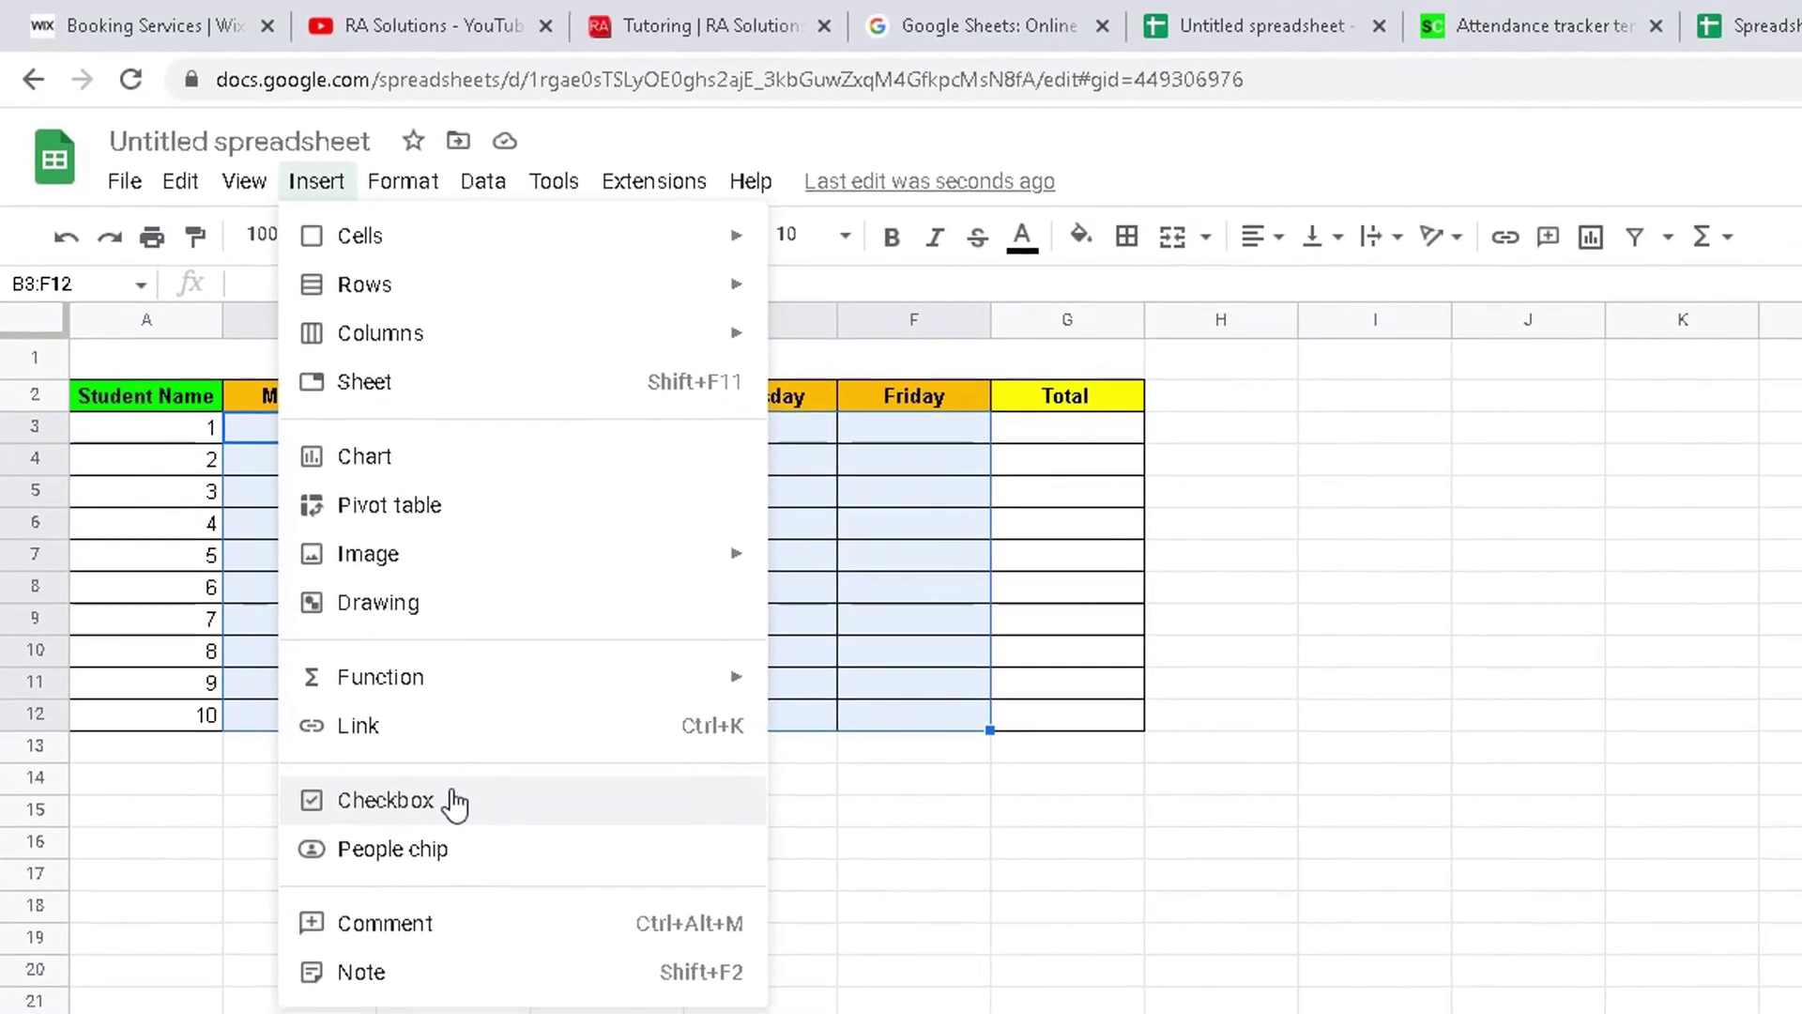
pyautogui.click(542, 986)
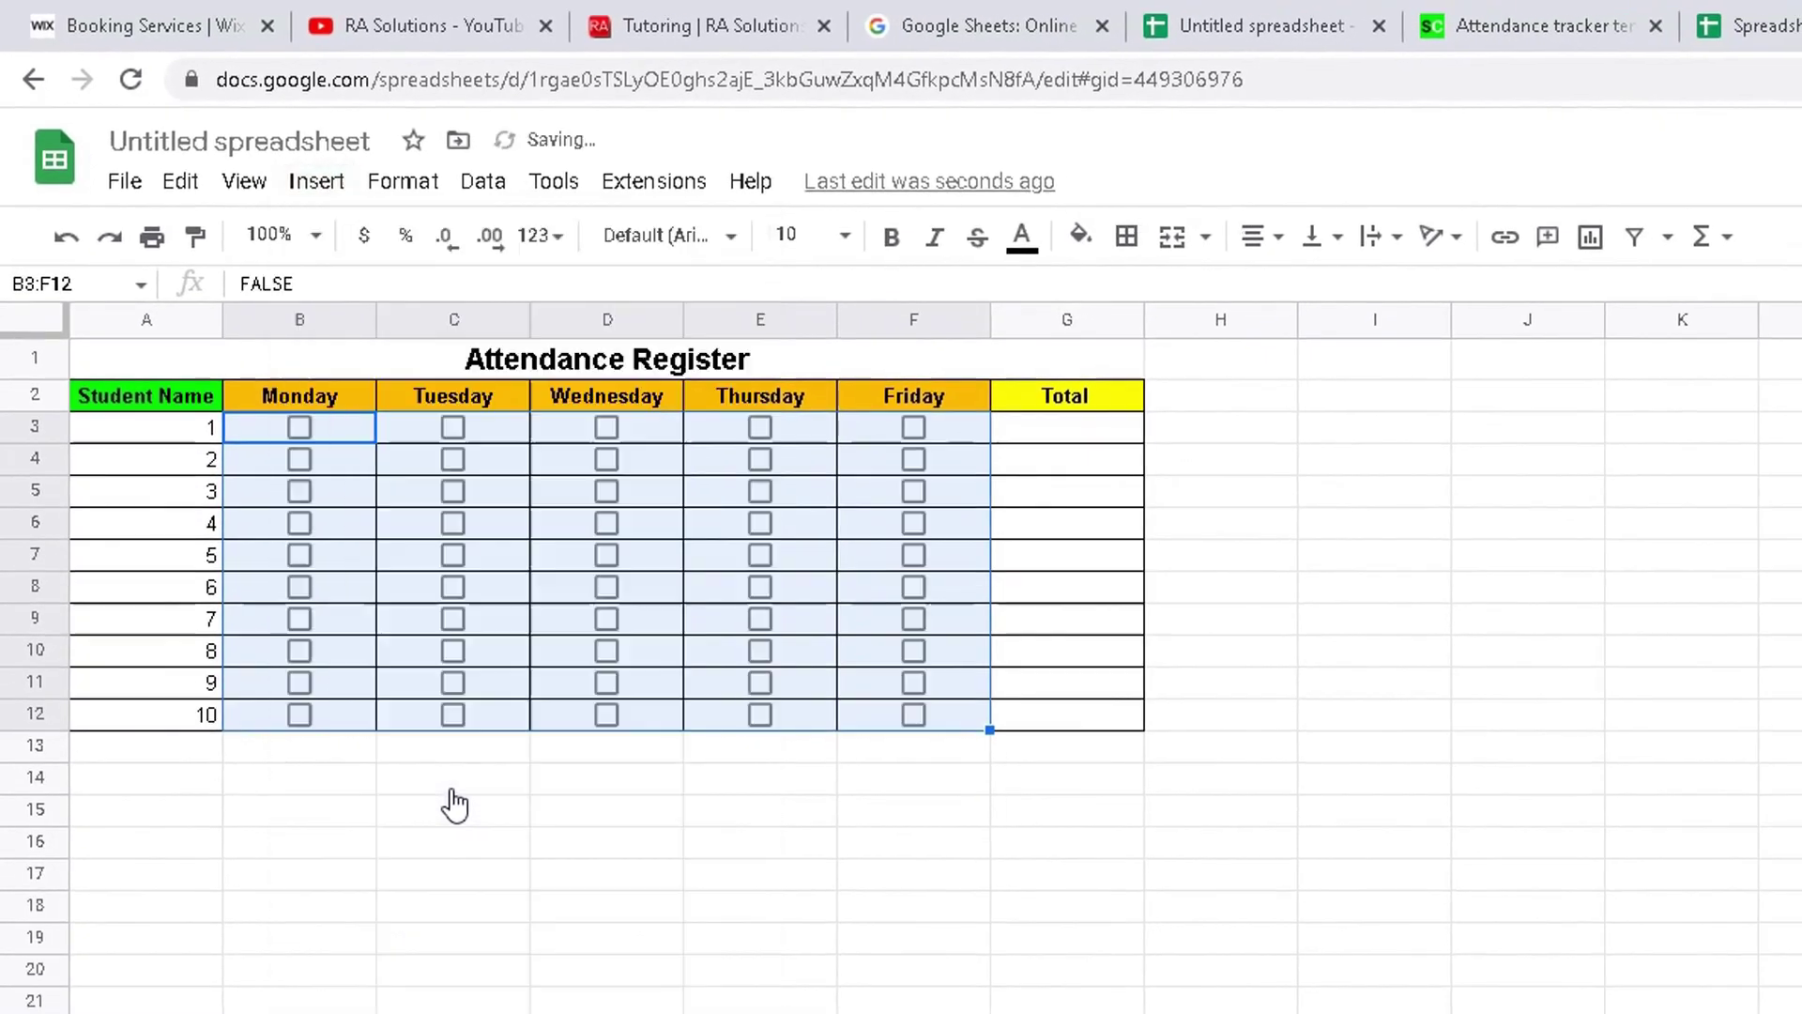
pyautogui.click(515, 839)
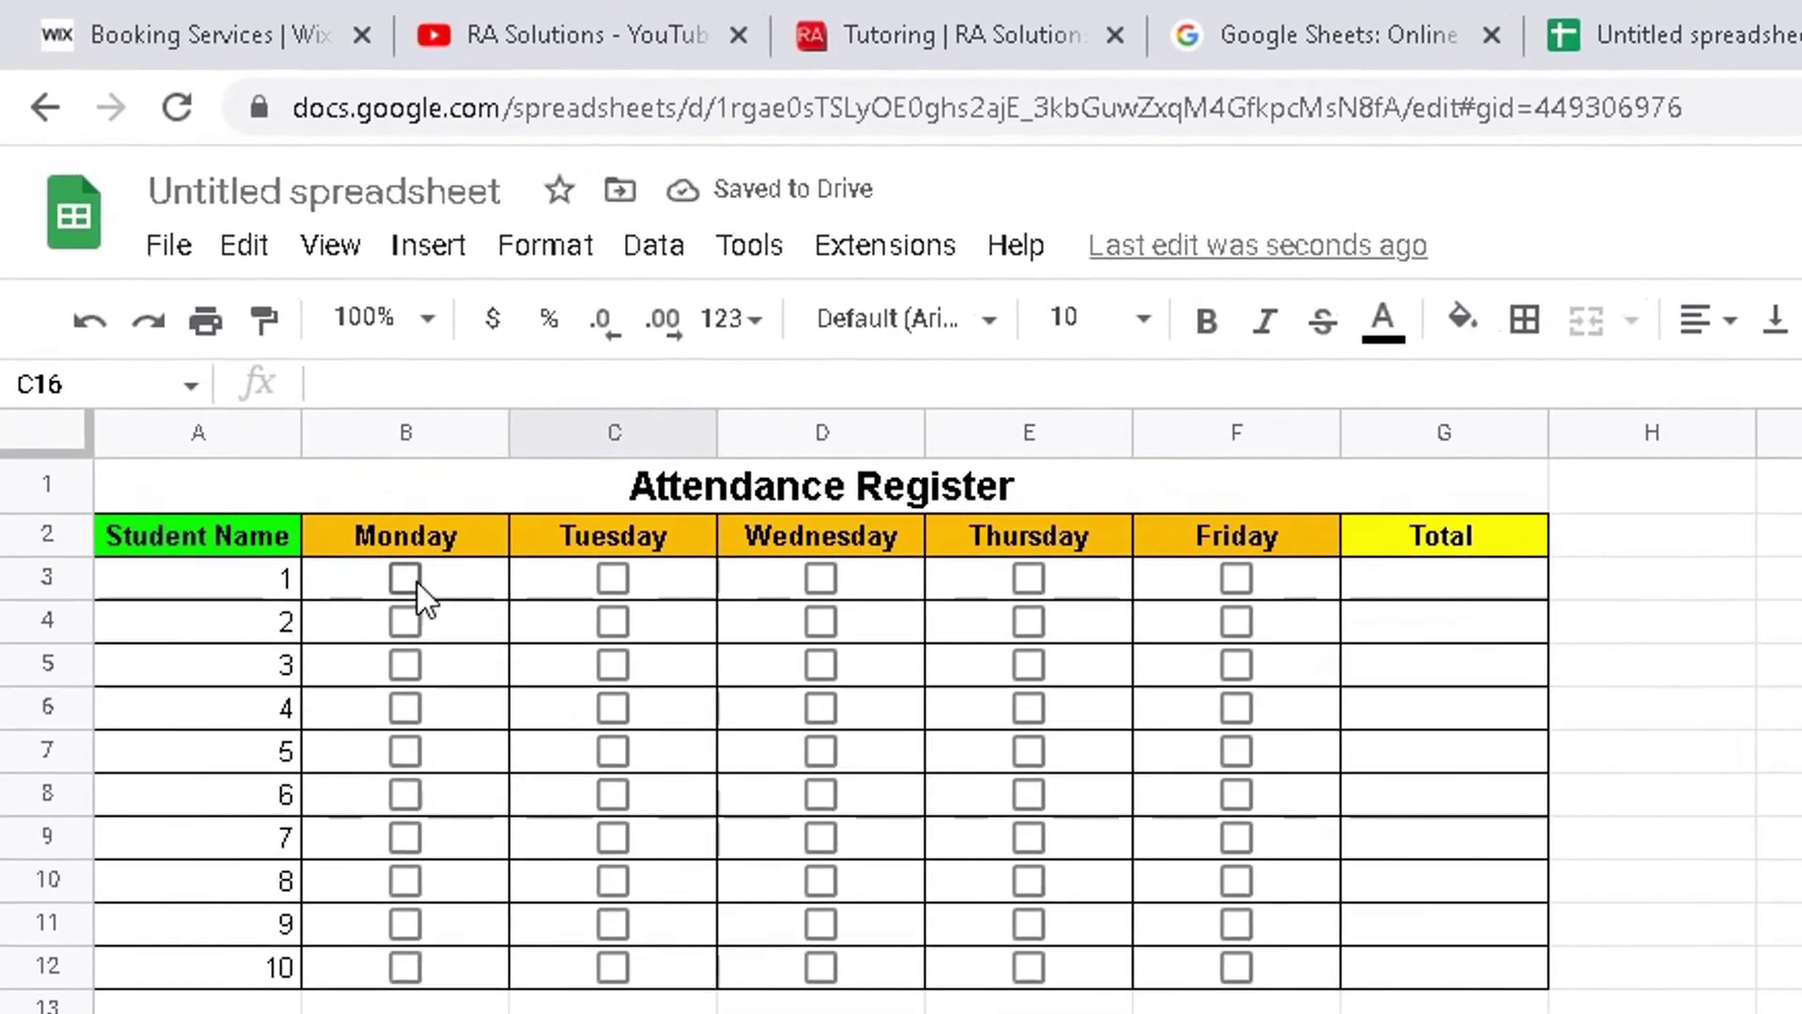
pyautogui.click(409, 580)
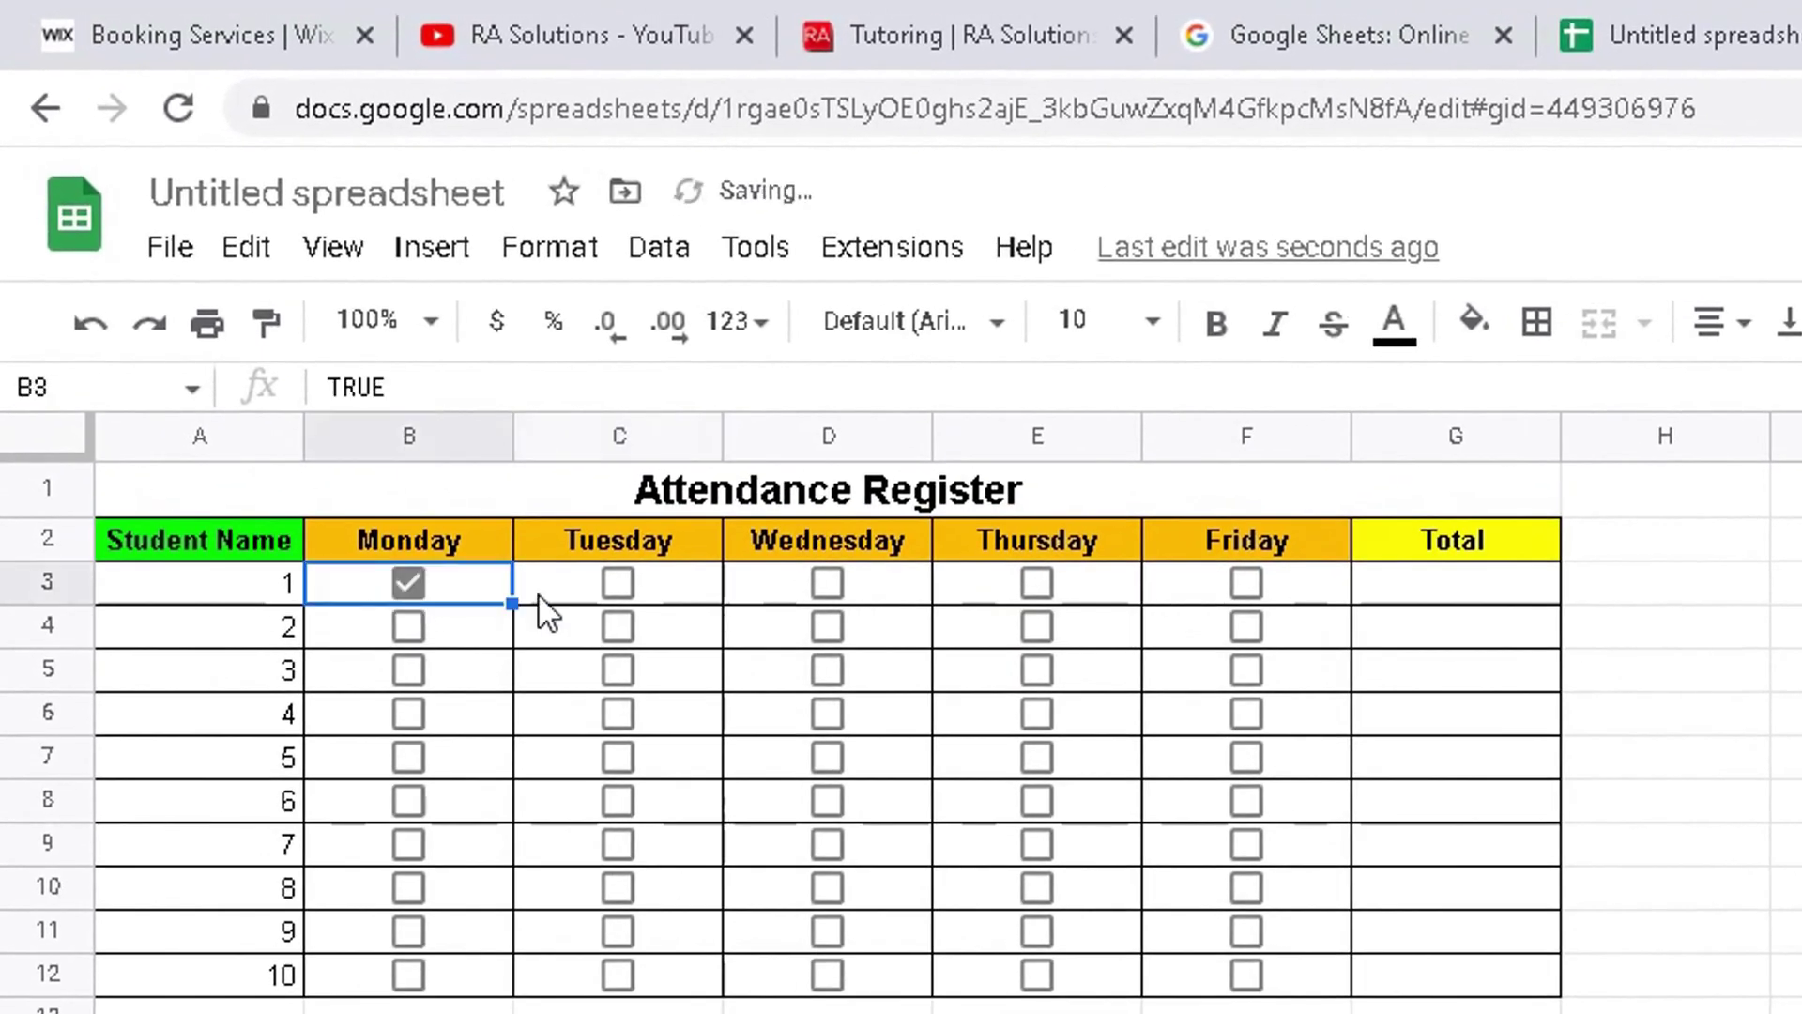
pyautogui.click(613, 580)
pyautogui.click(820, 712)
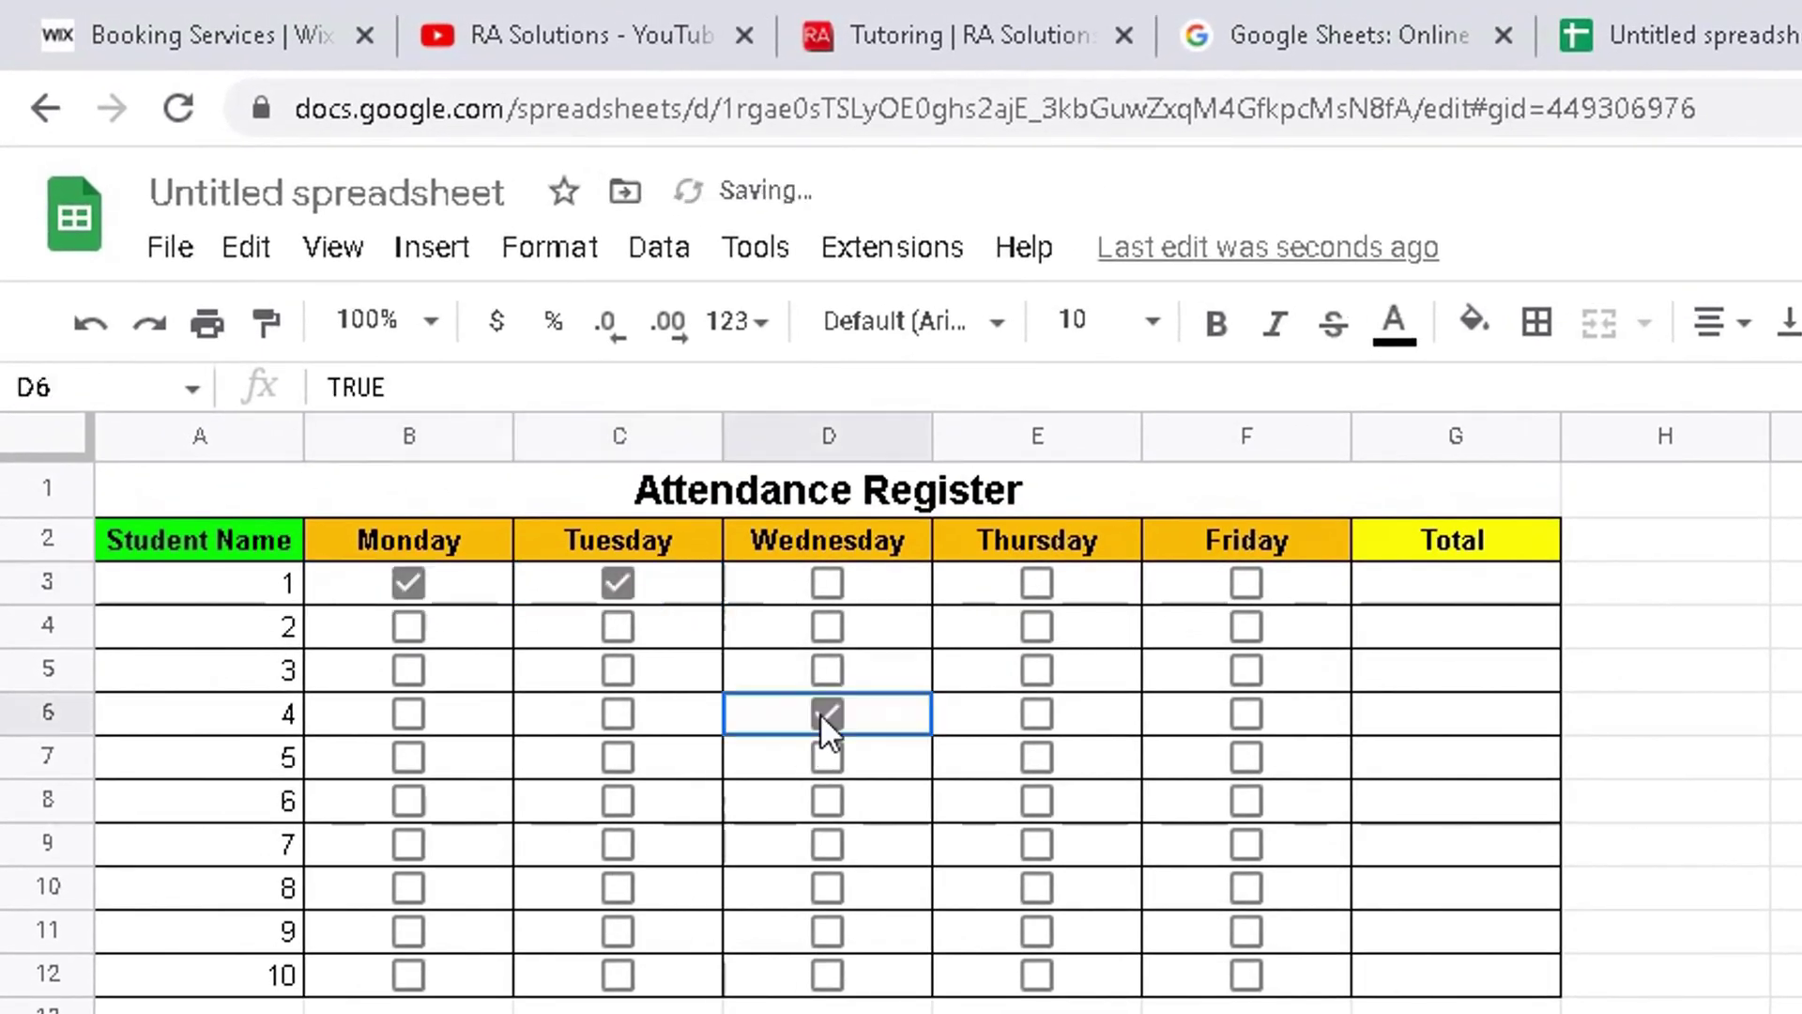
pyautogui.click(836, 589)
pyautogui.click(830, 587)
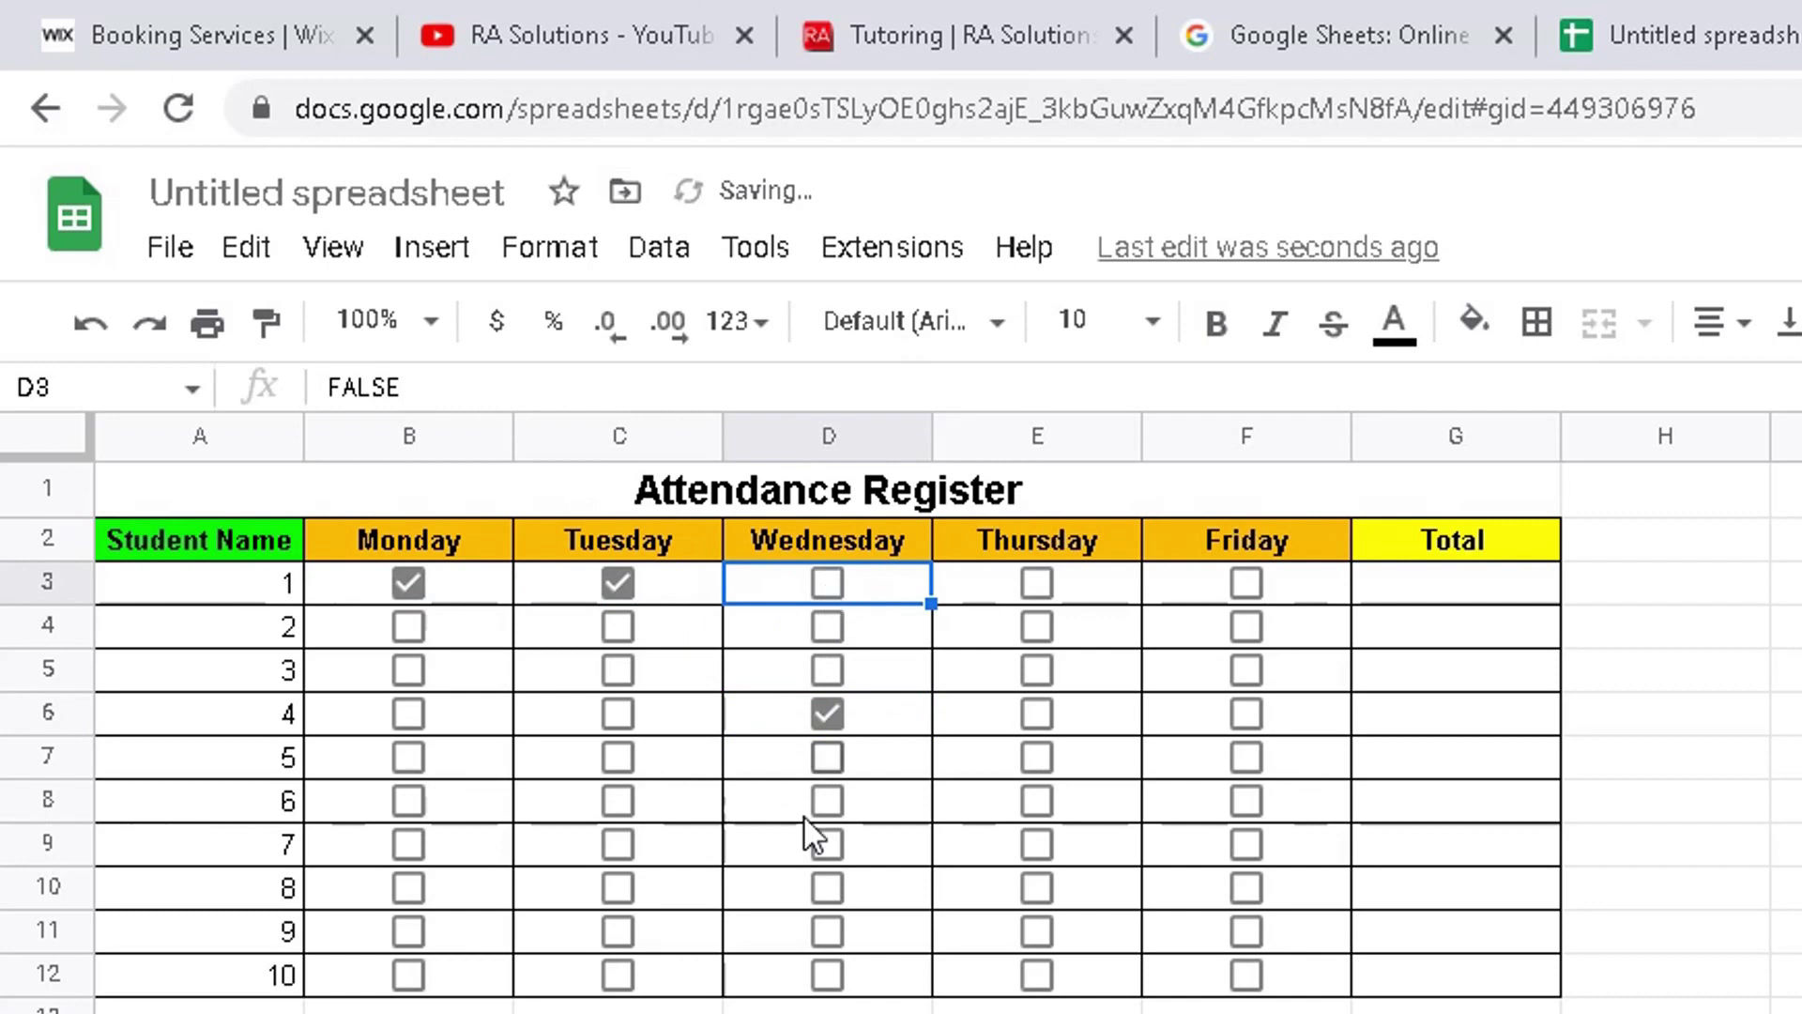
pyautogui.click(827, 715)
pyautogui.click(613, 581)
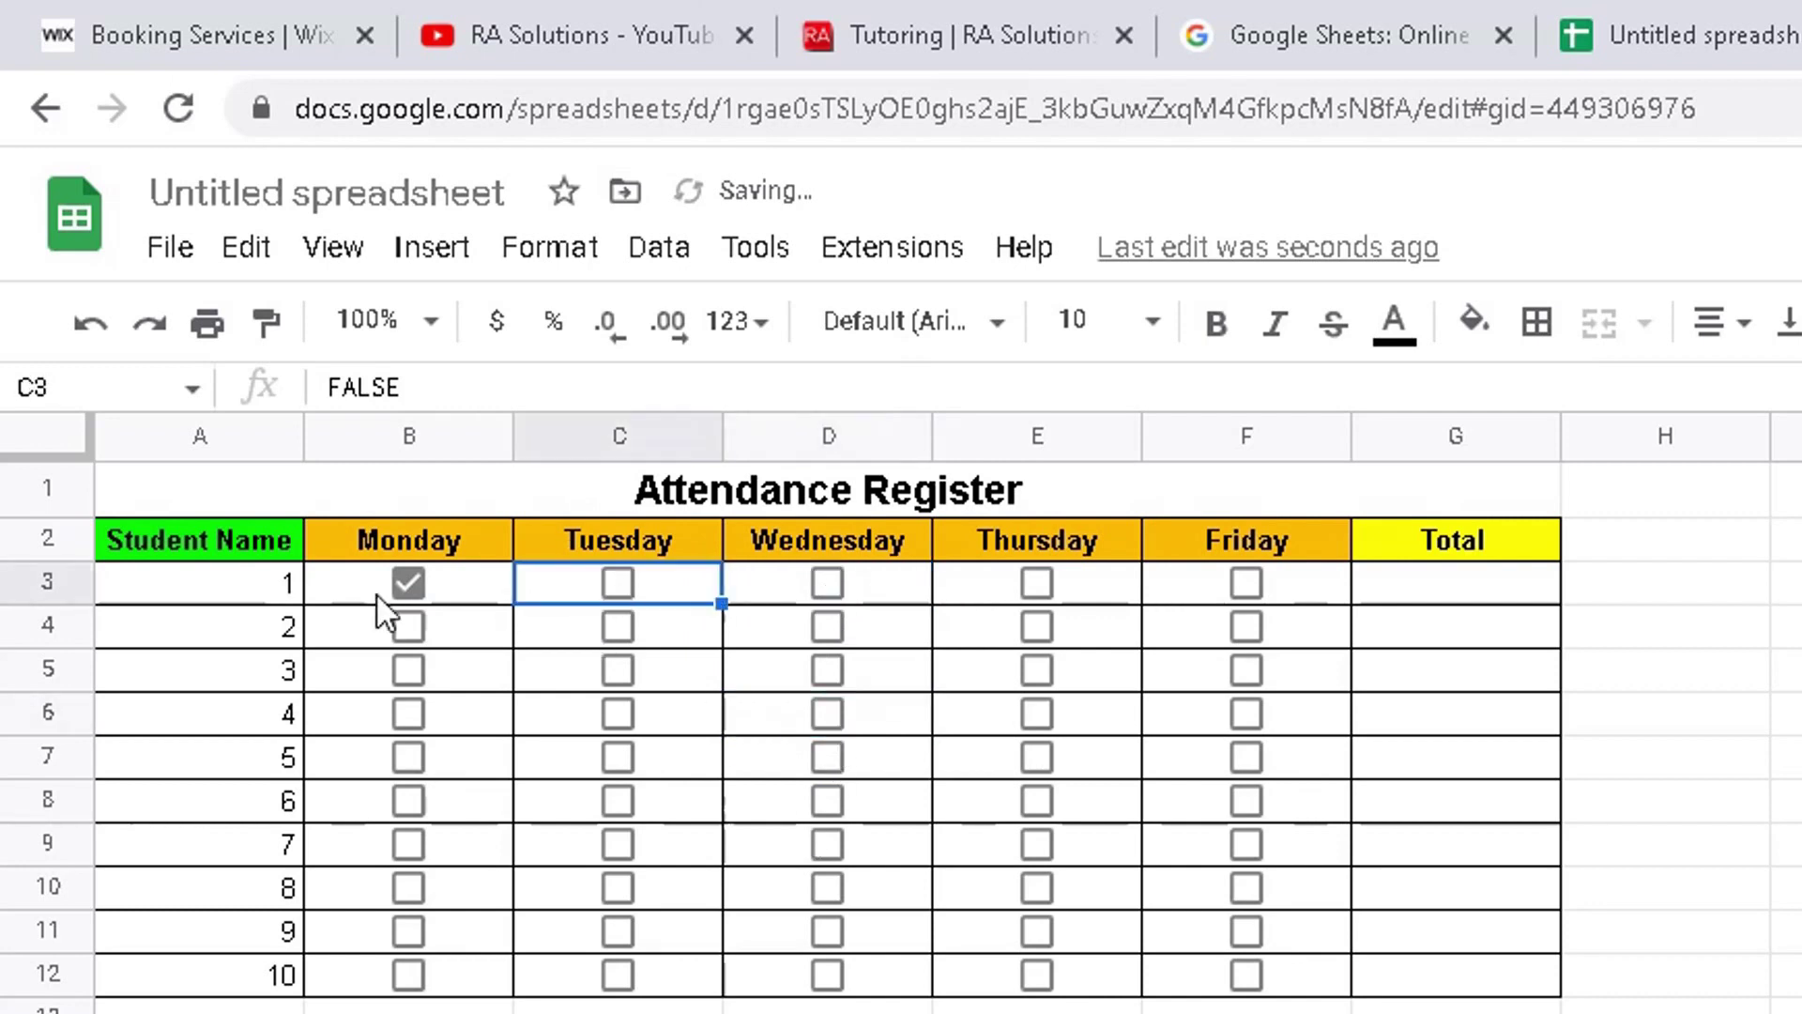
pyautogui.click(411, 589)
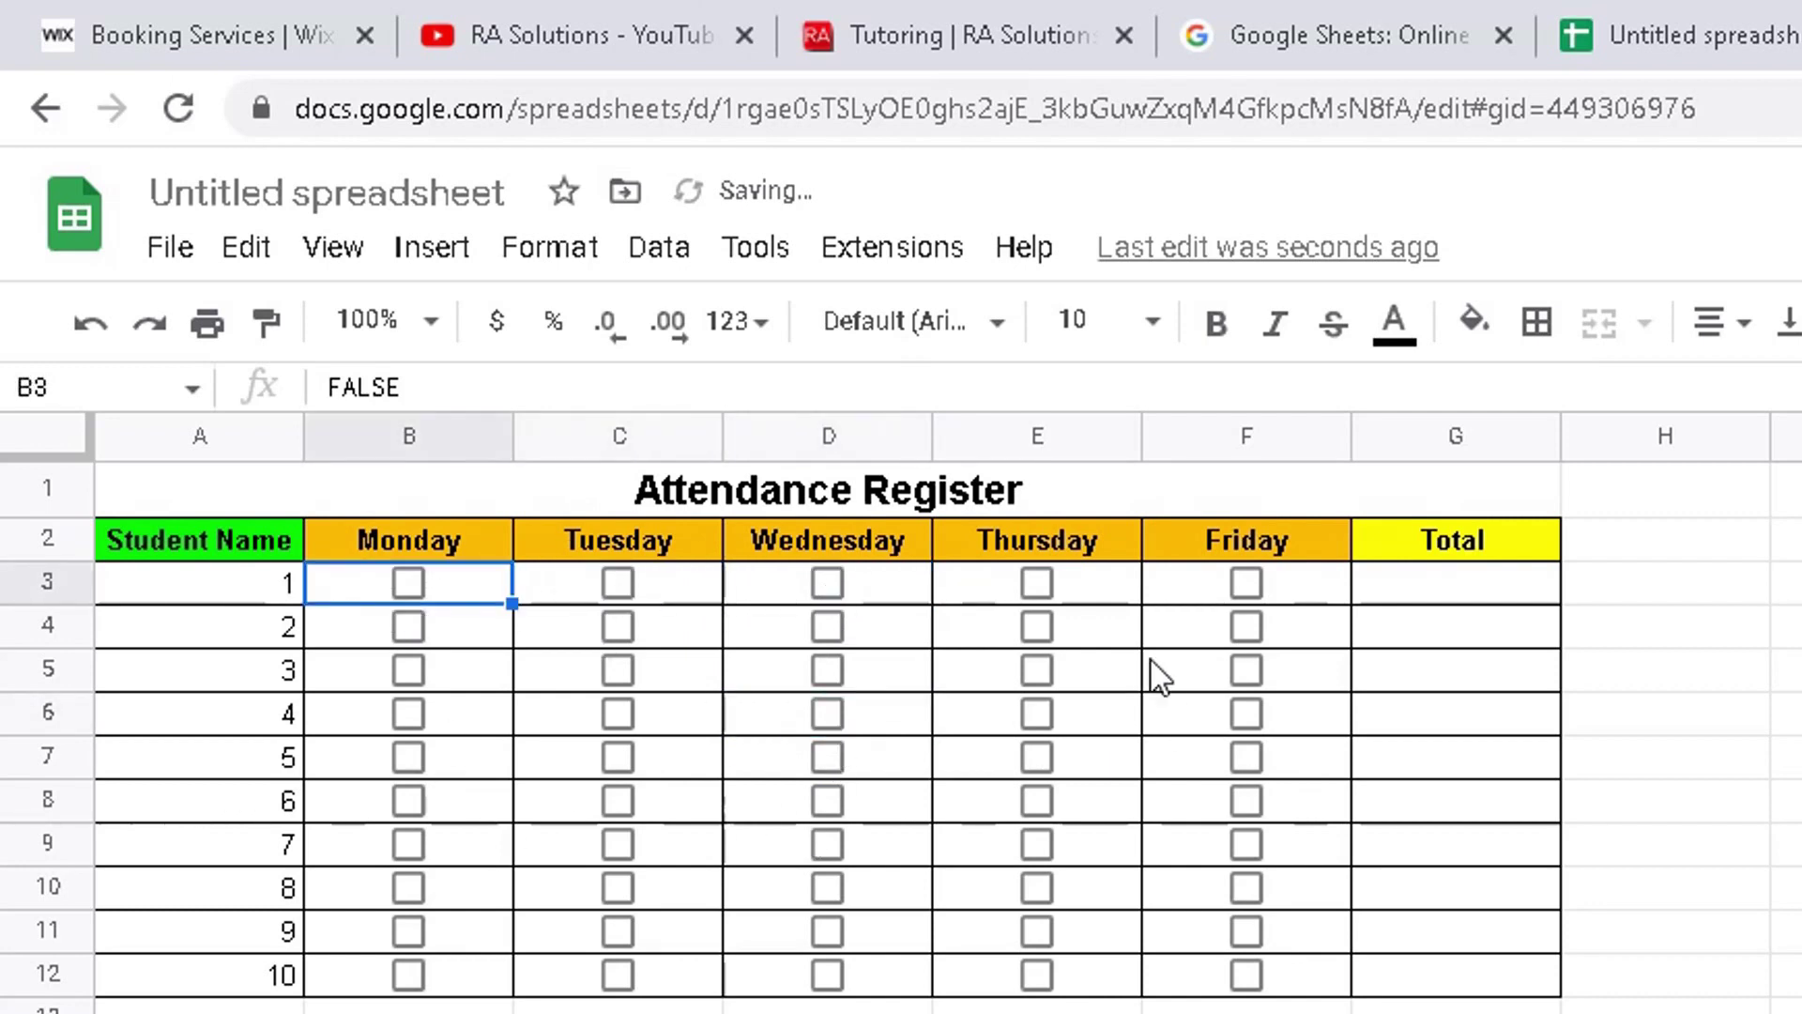
pyautogui.click(1462, 589)
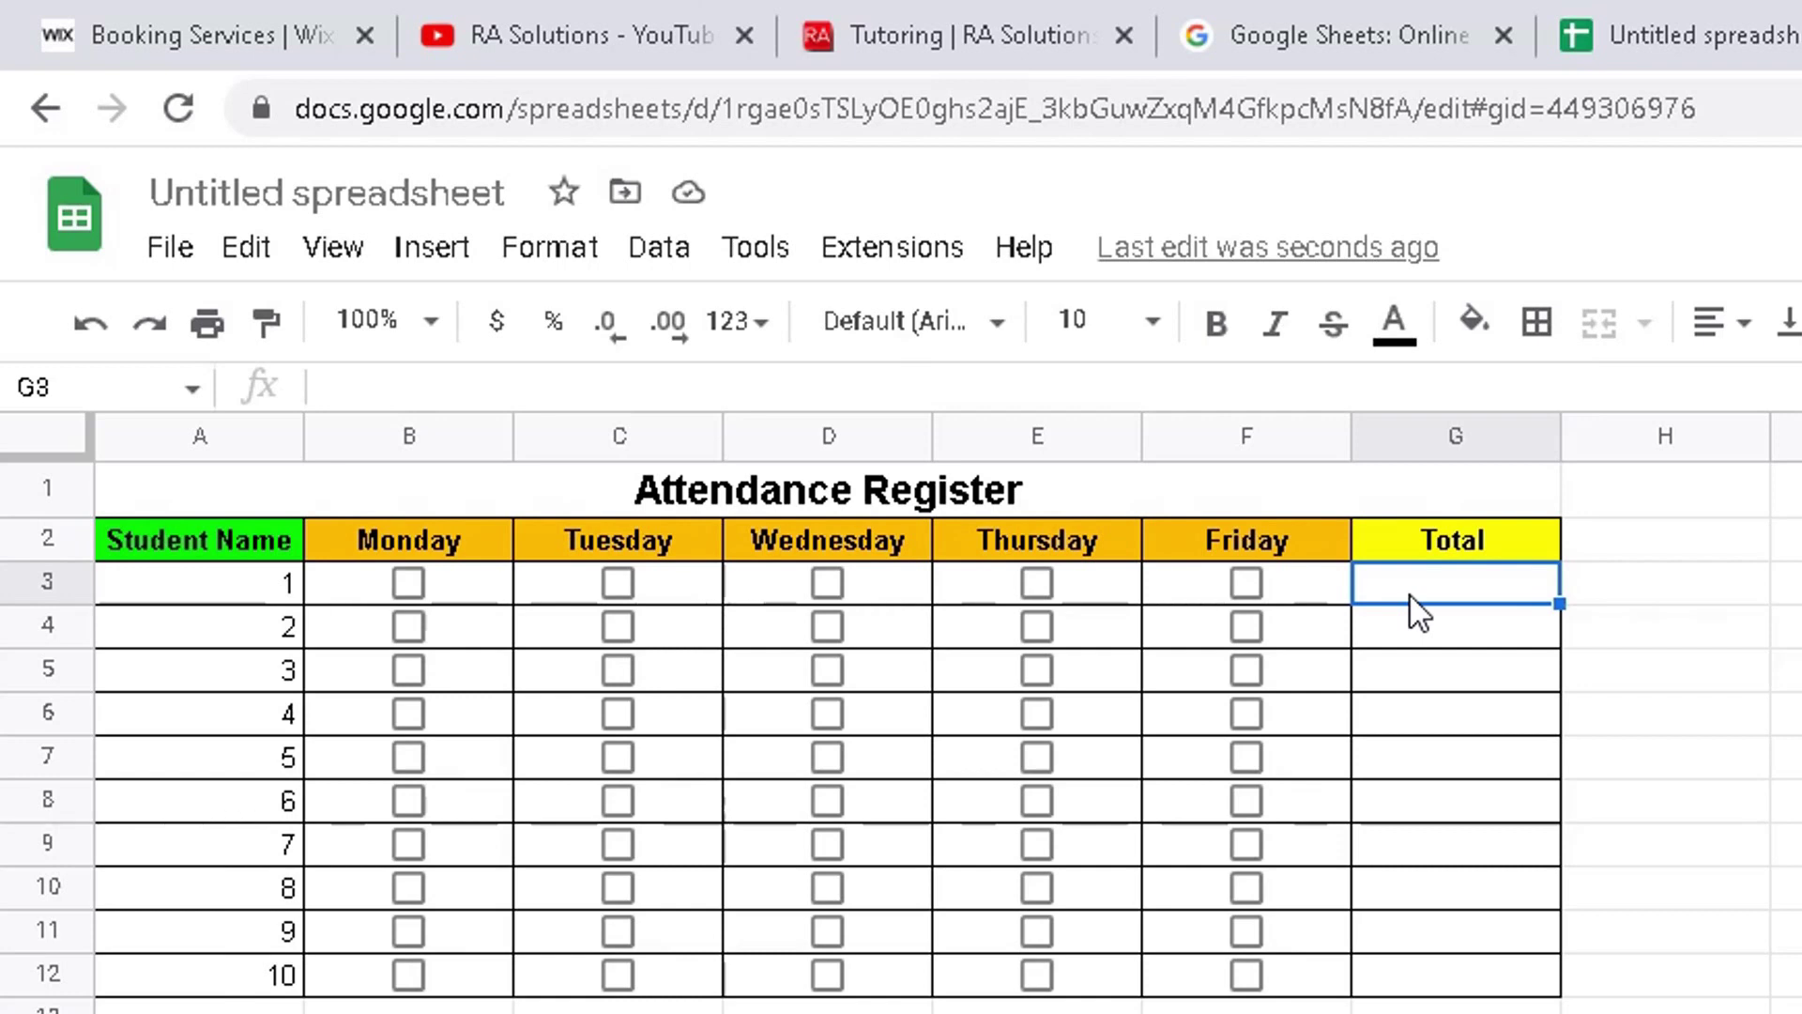
# Step: Enter =COUNTIF(B3:F3,TRUE) in G3 to total student 1's ticked days
pyautogui.write('=')
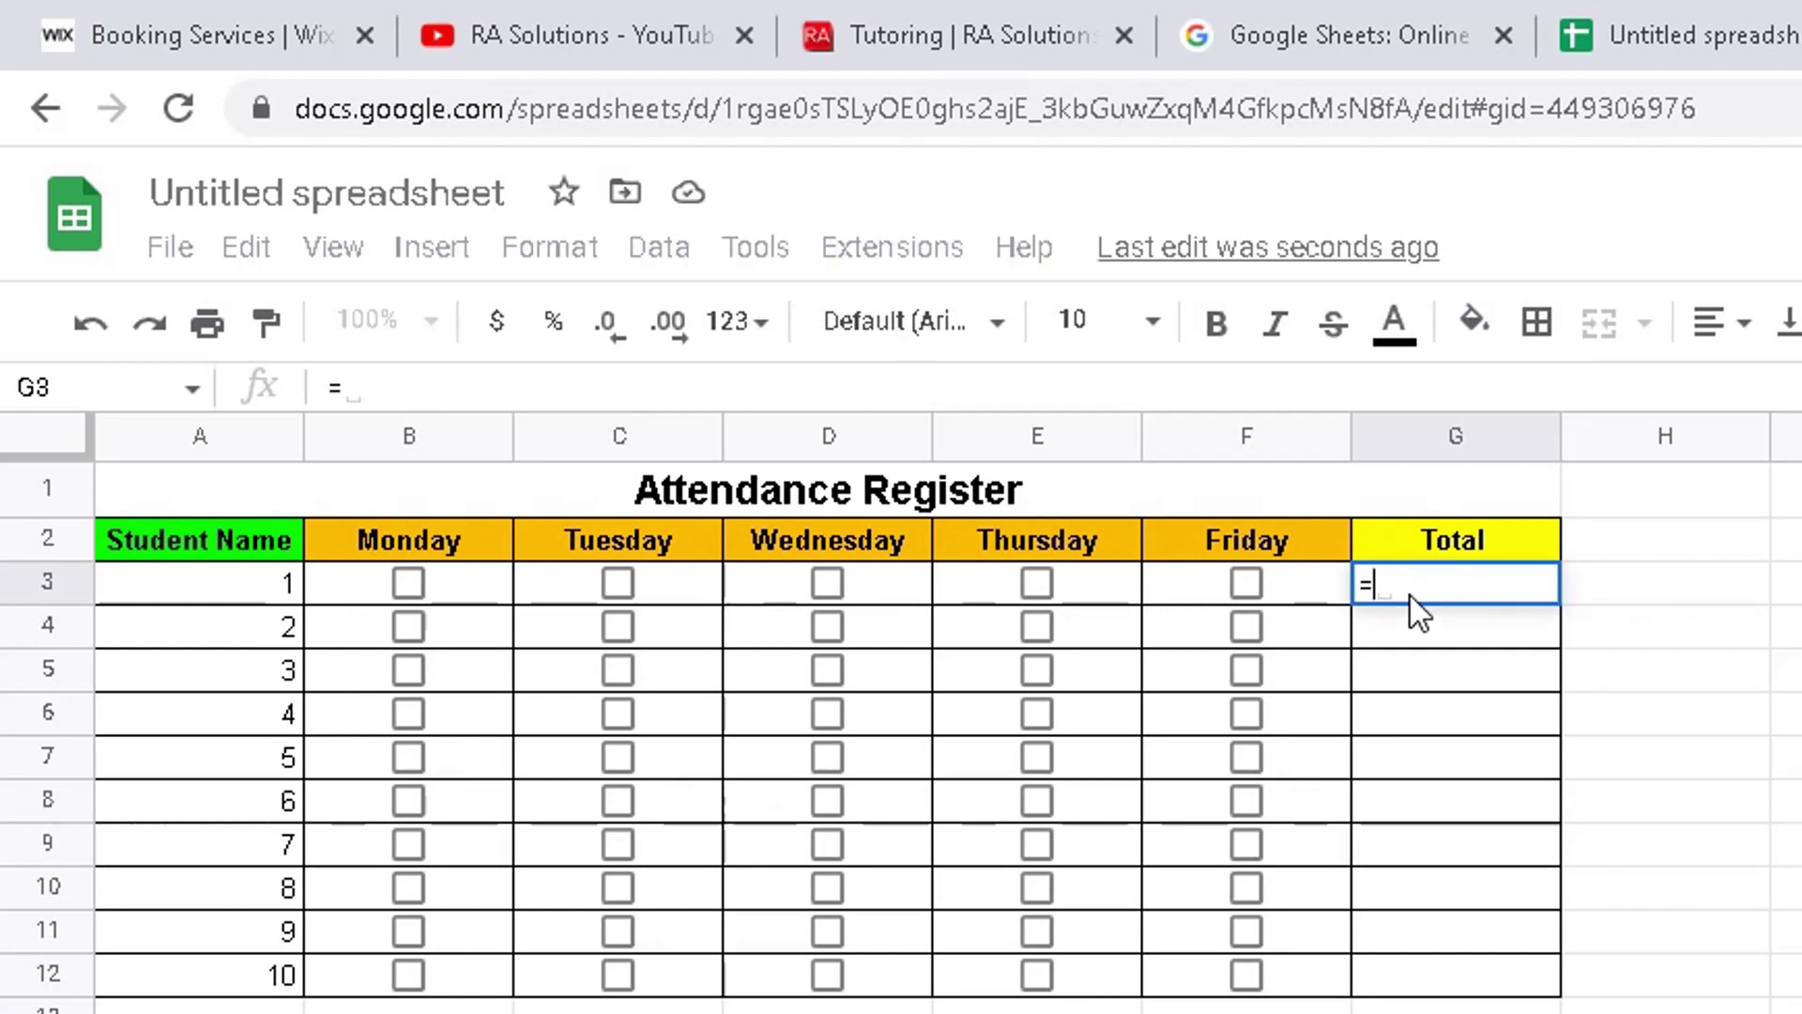
pyautogui.write('coun')
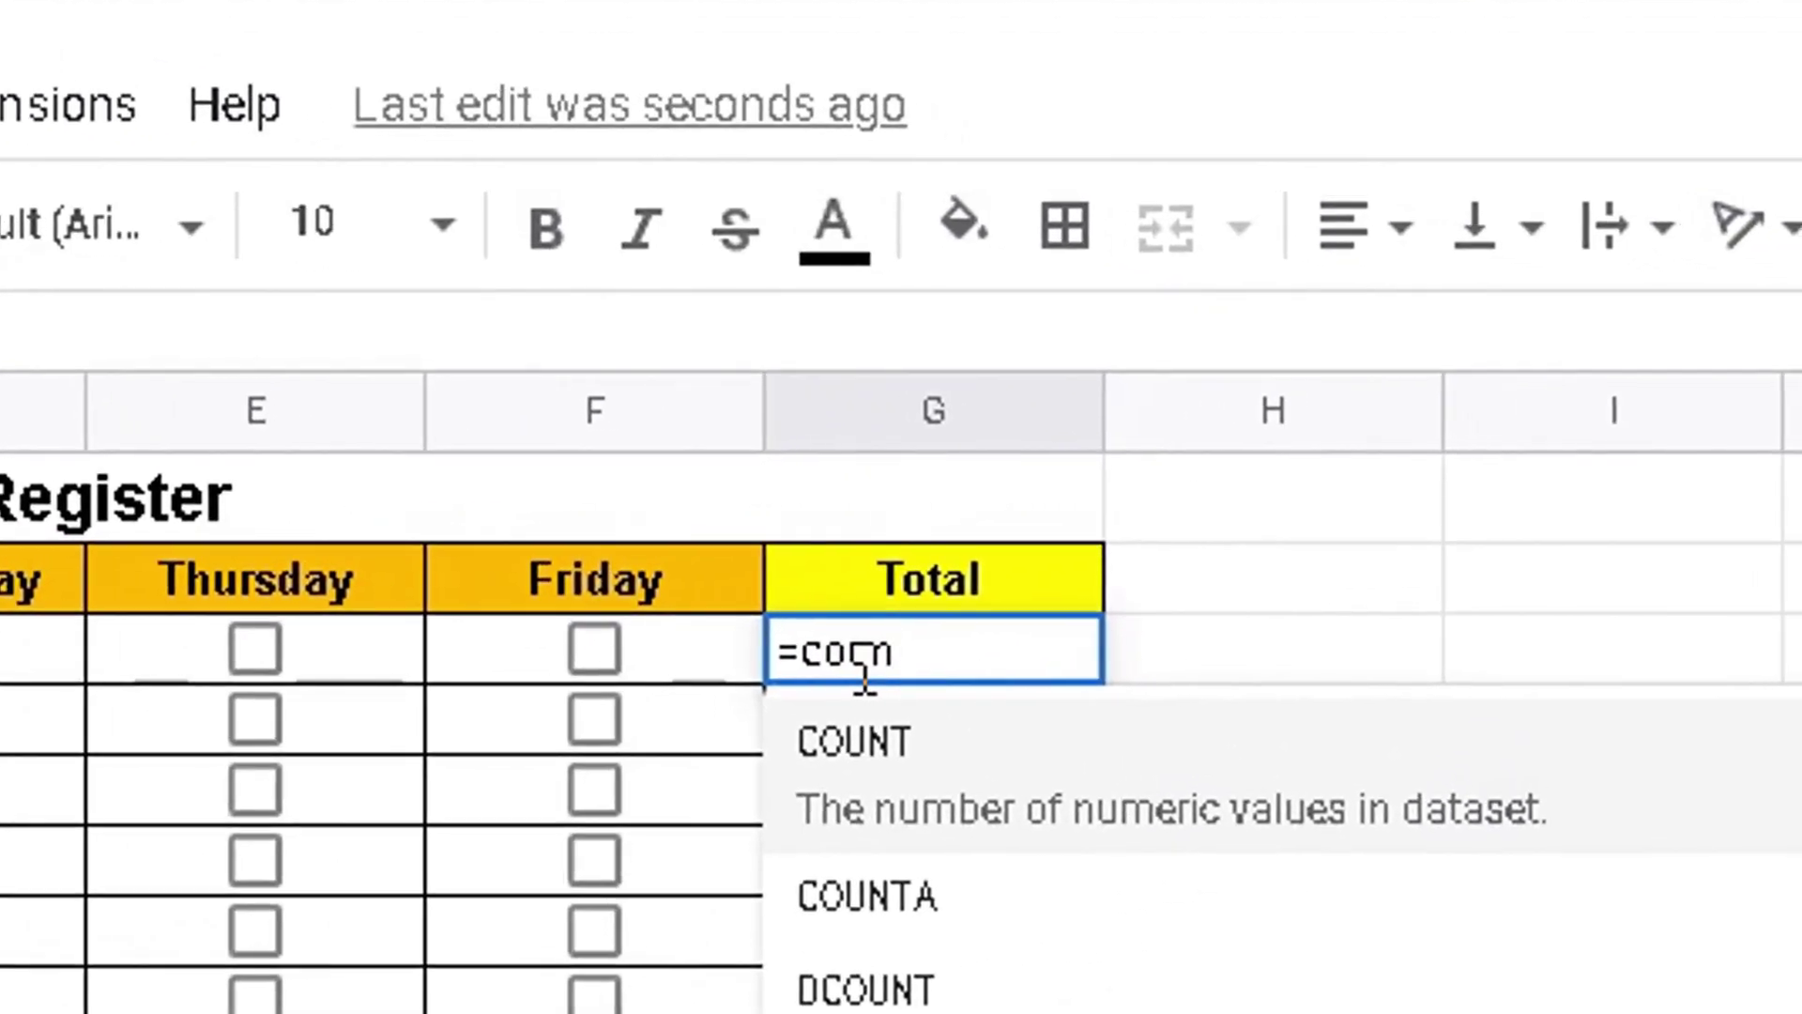
pyautogui.write('tif')
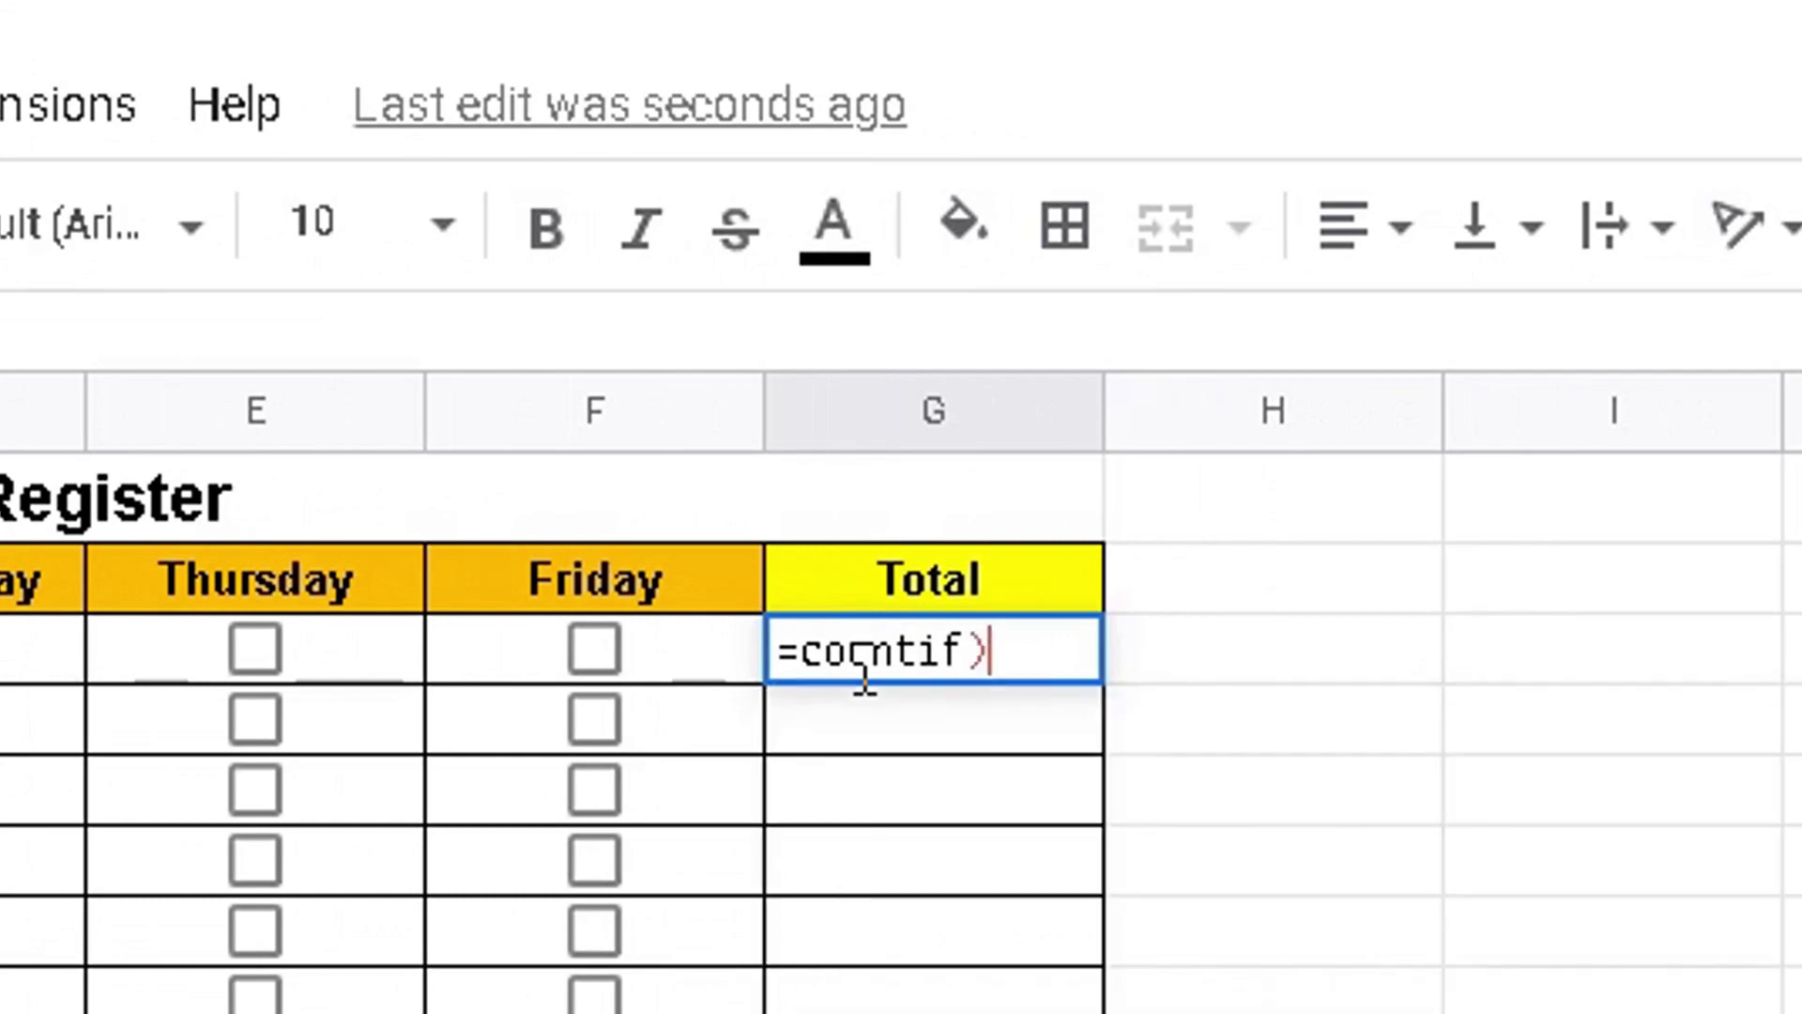
pyautogui.write('(')
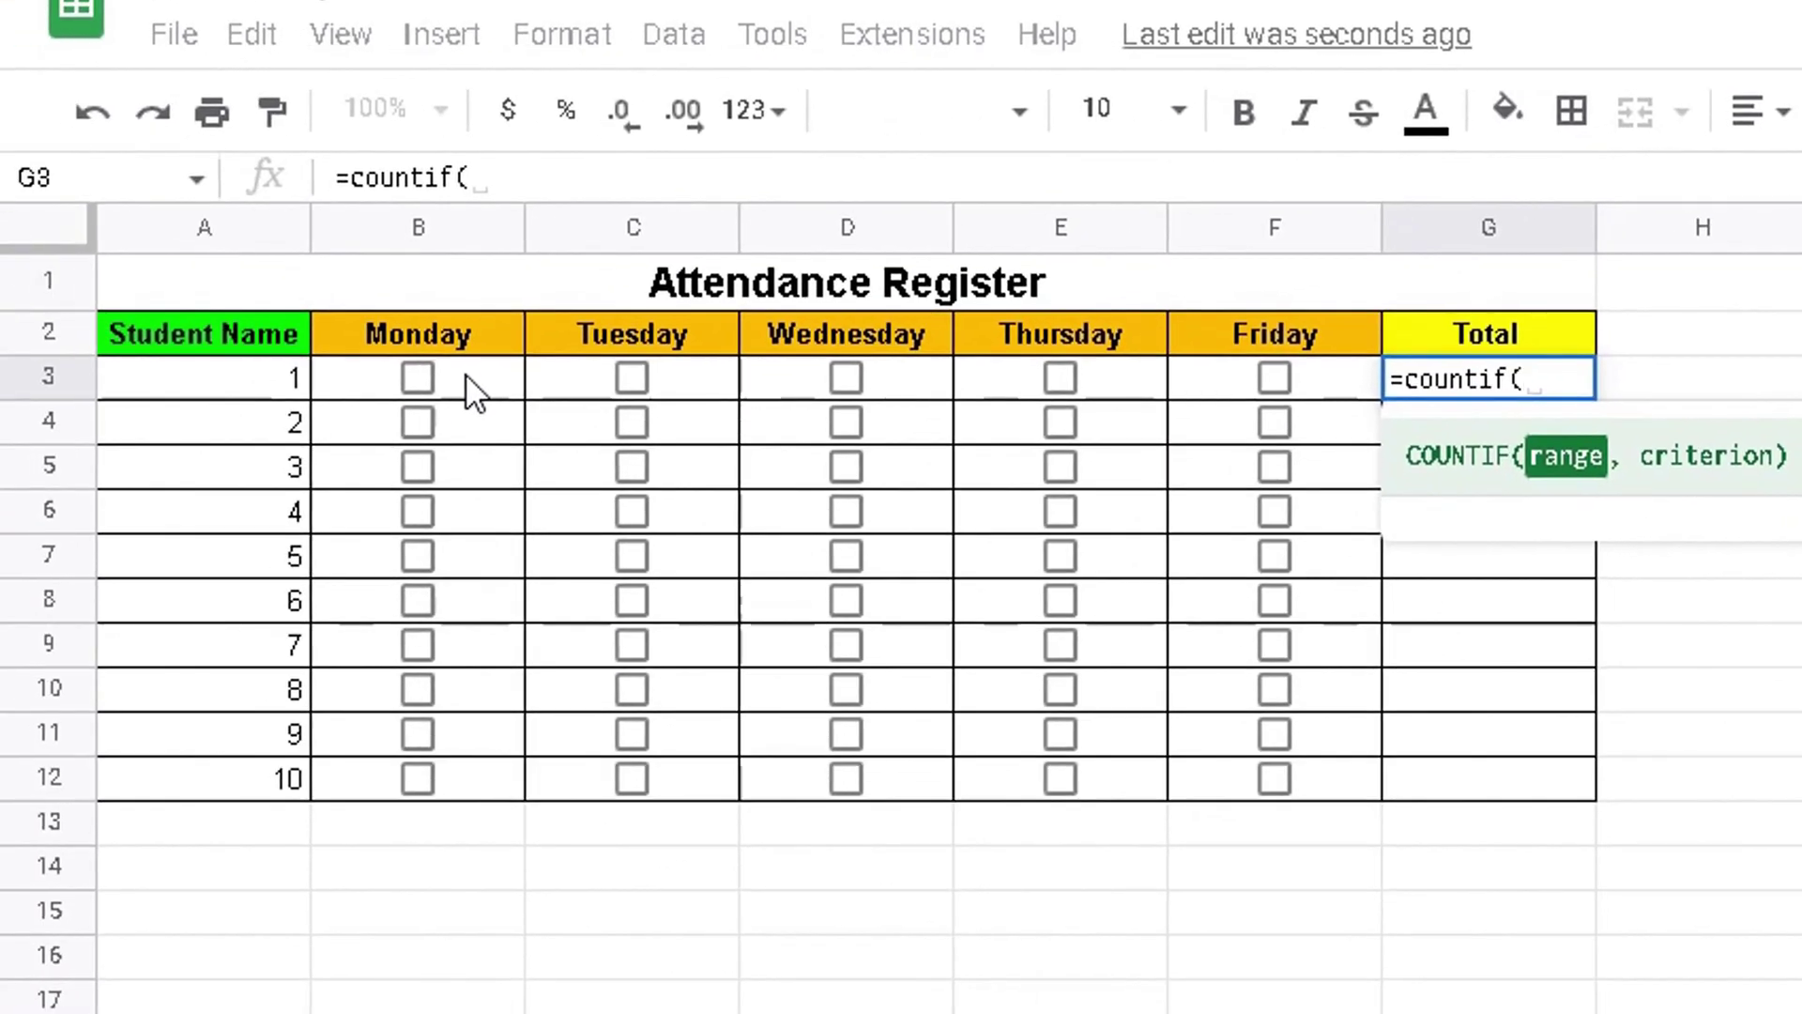
pyautogui.click(466, 376)
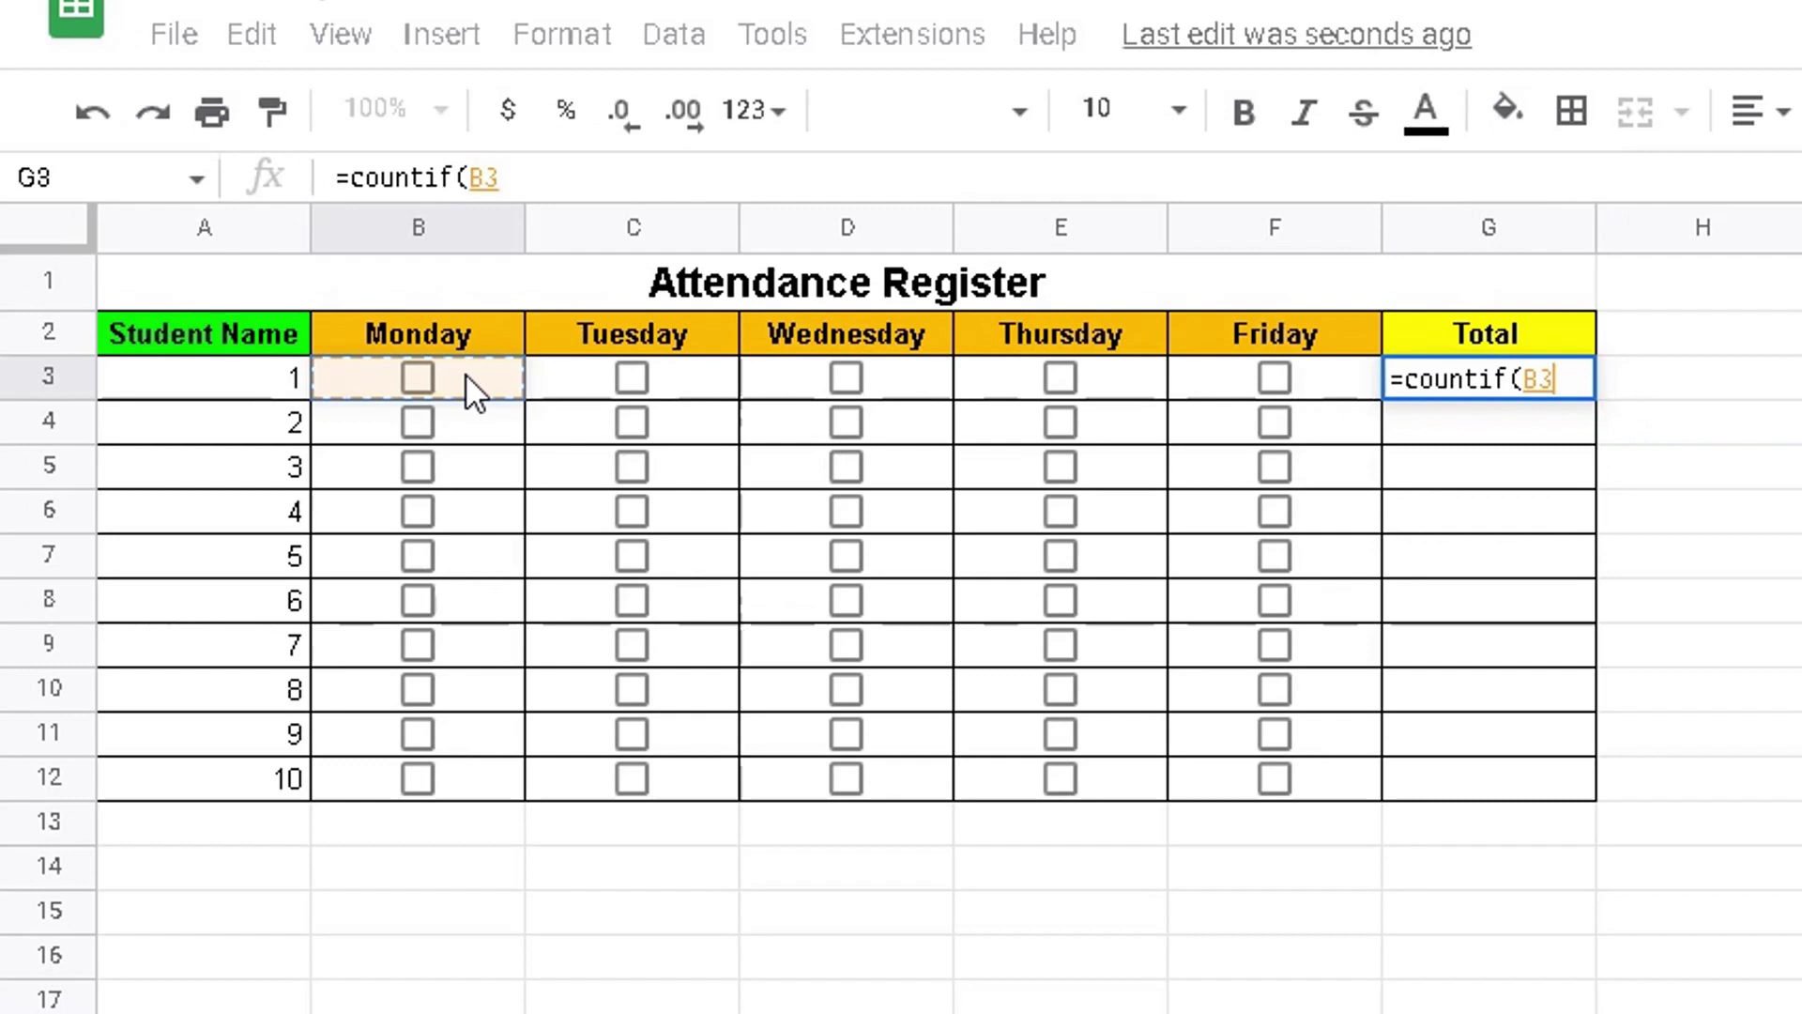
pyautogui.moveTo(464, 374); pyautogui.dragTo(1225, 378)
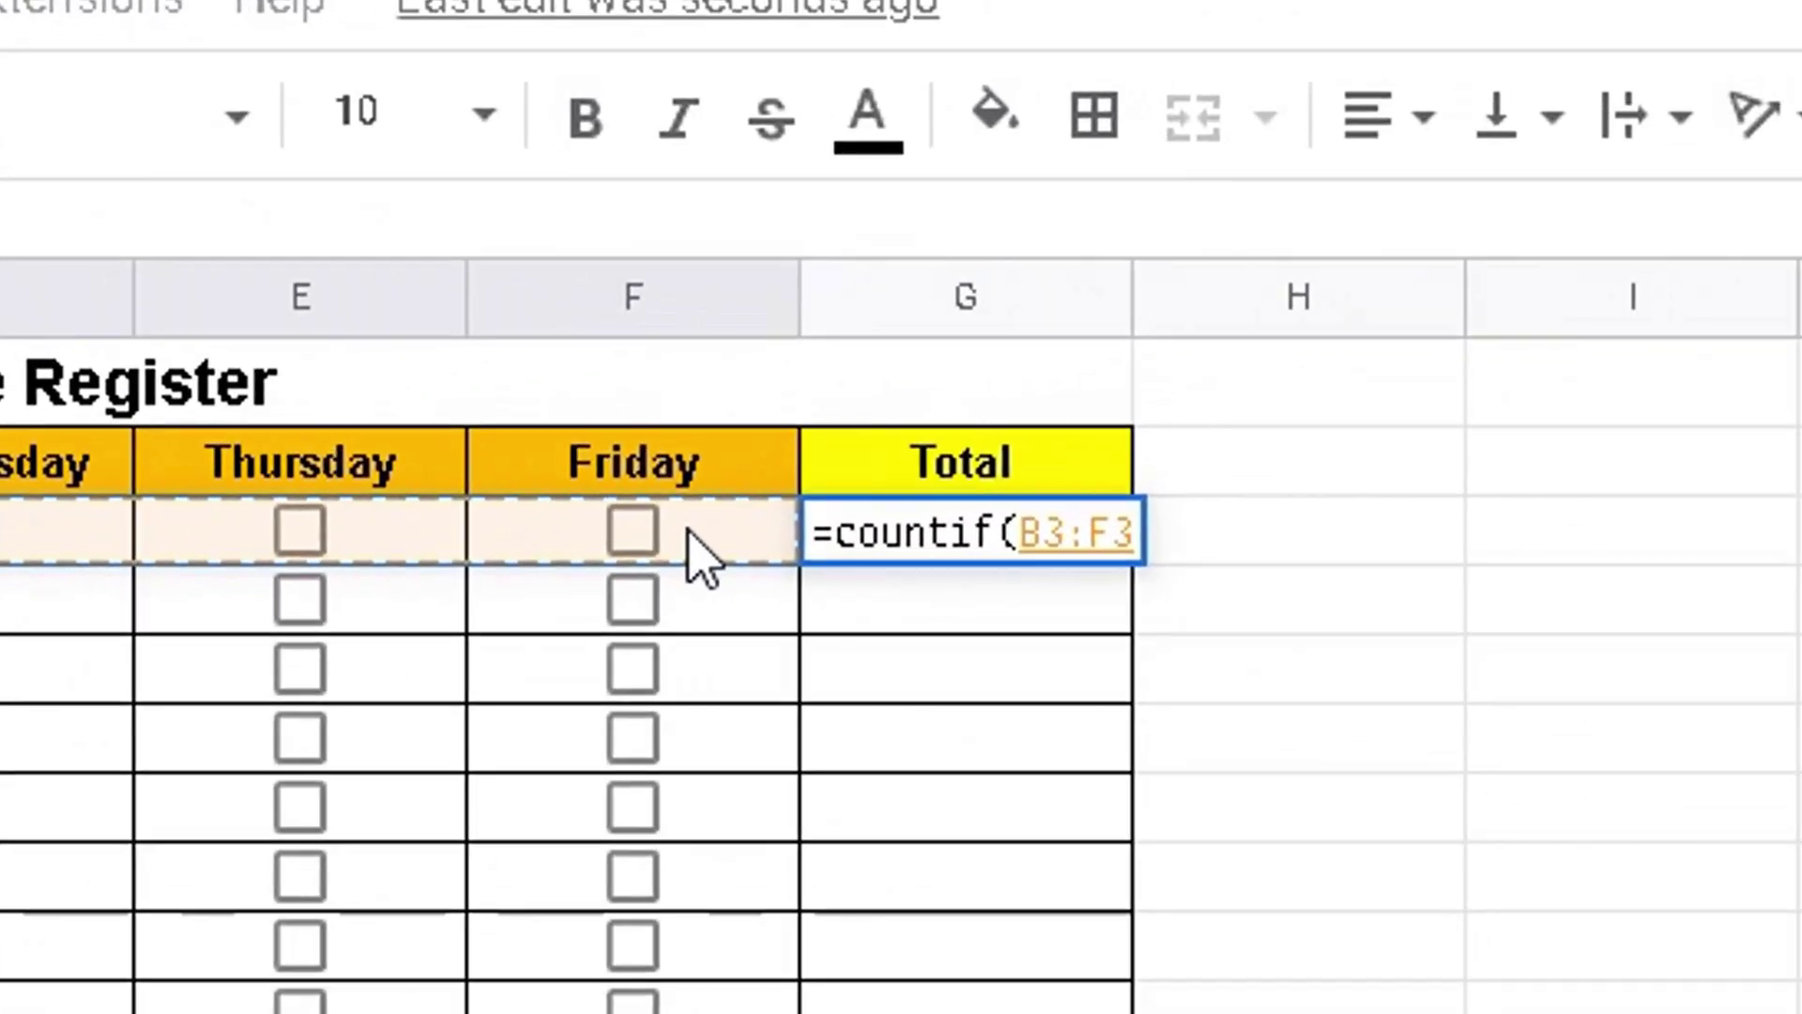
pyautogui.write(',')
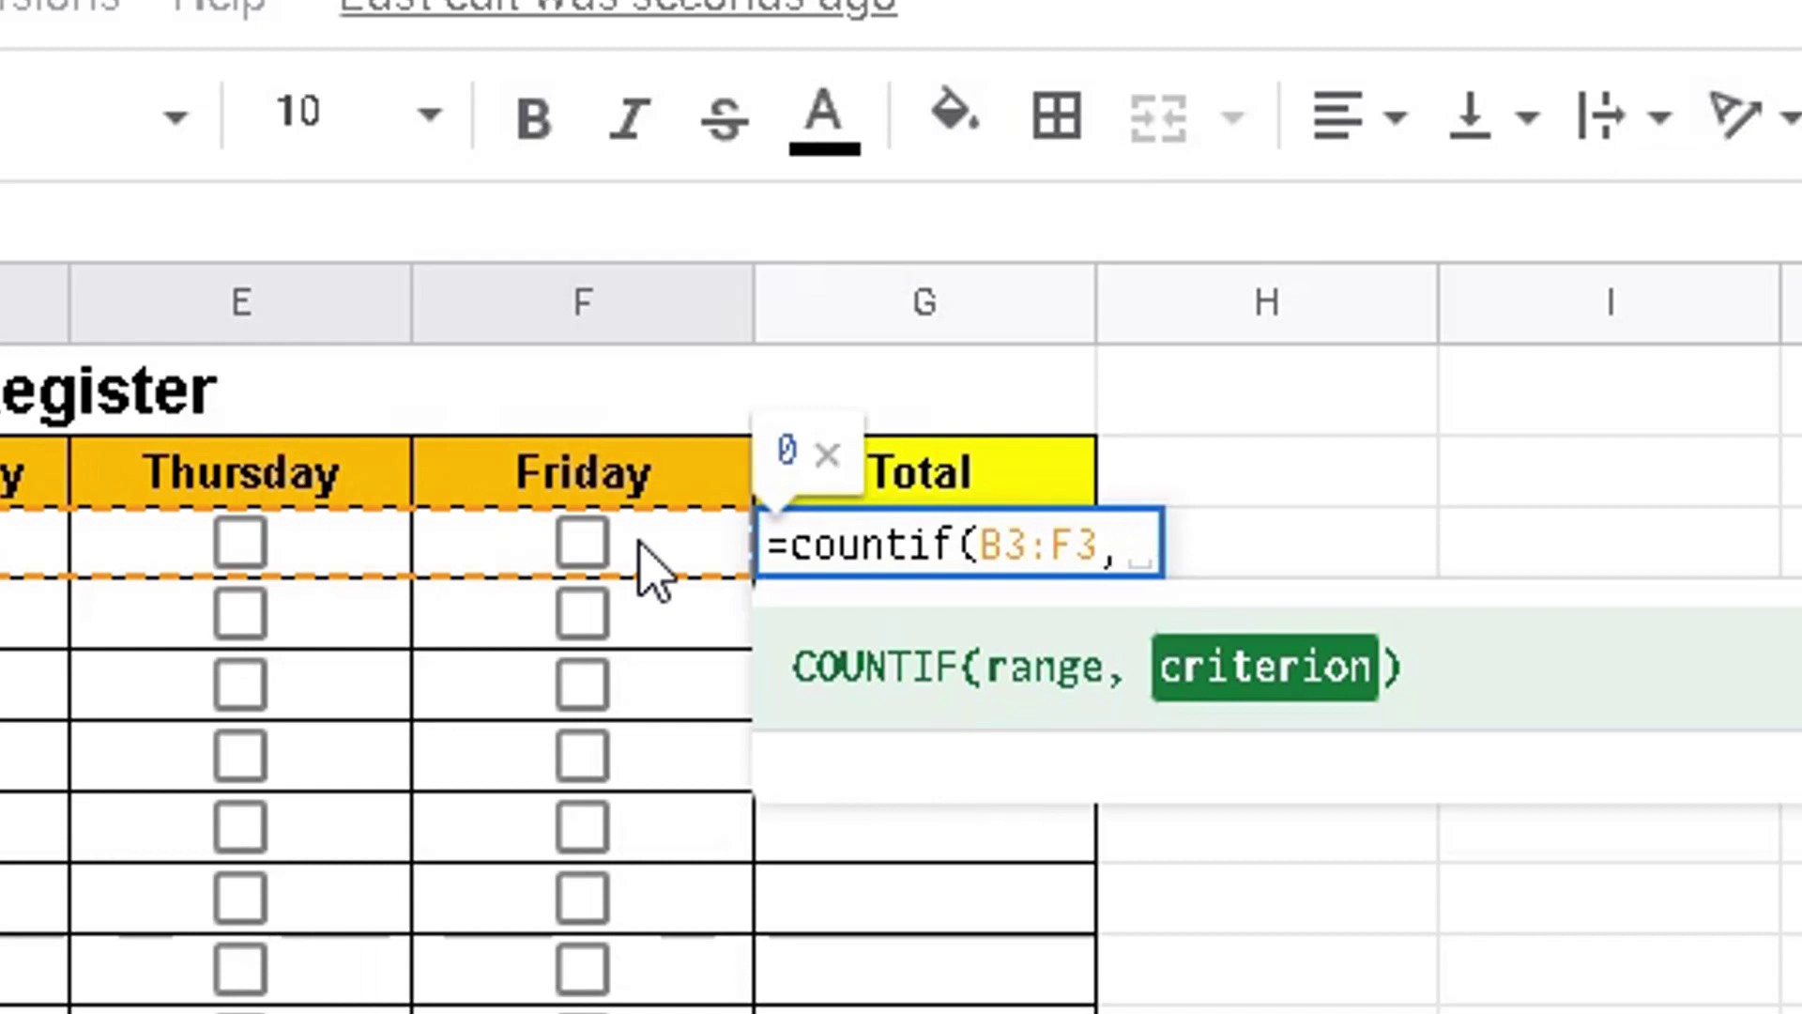
pyautogui.write('TRUE)')
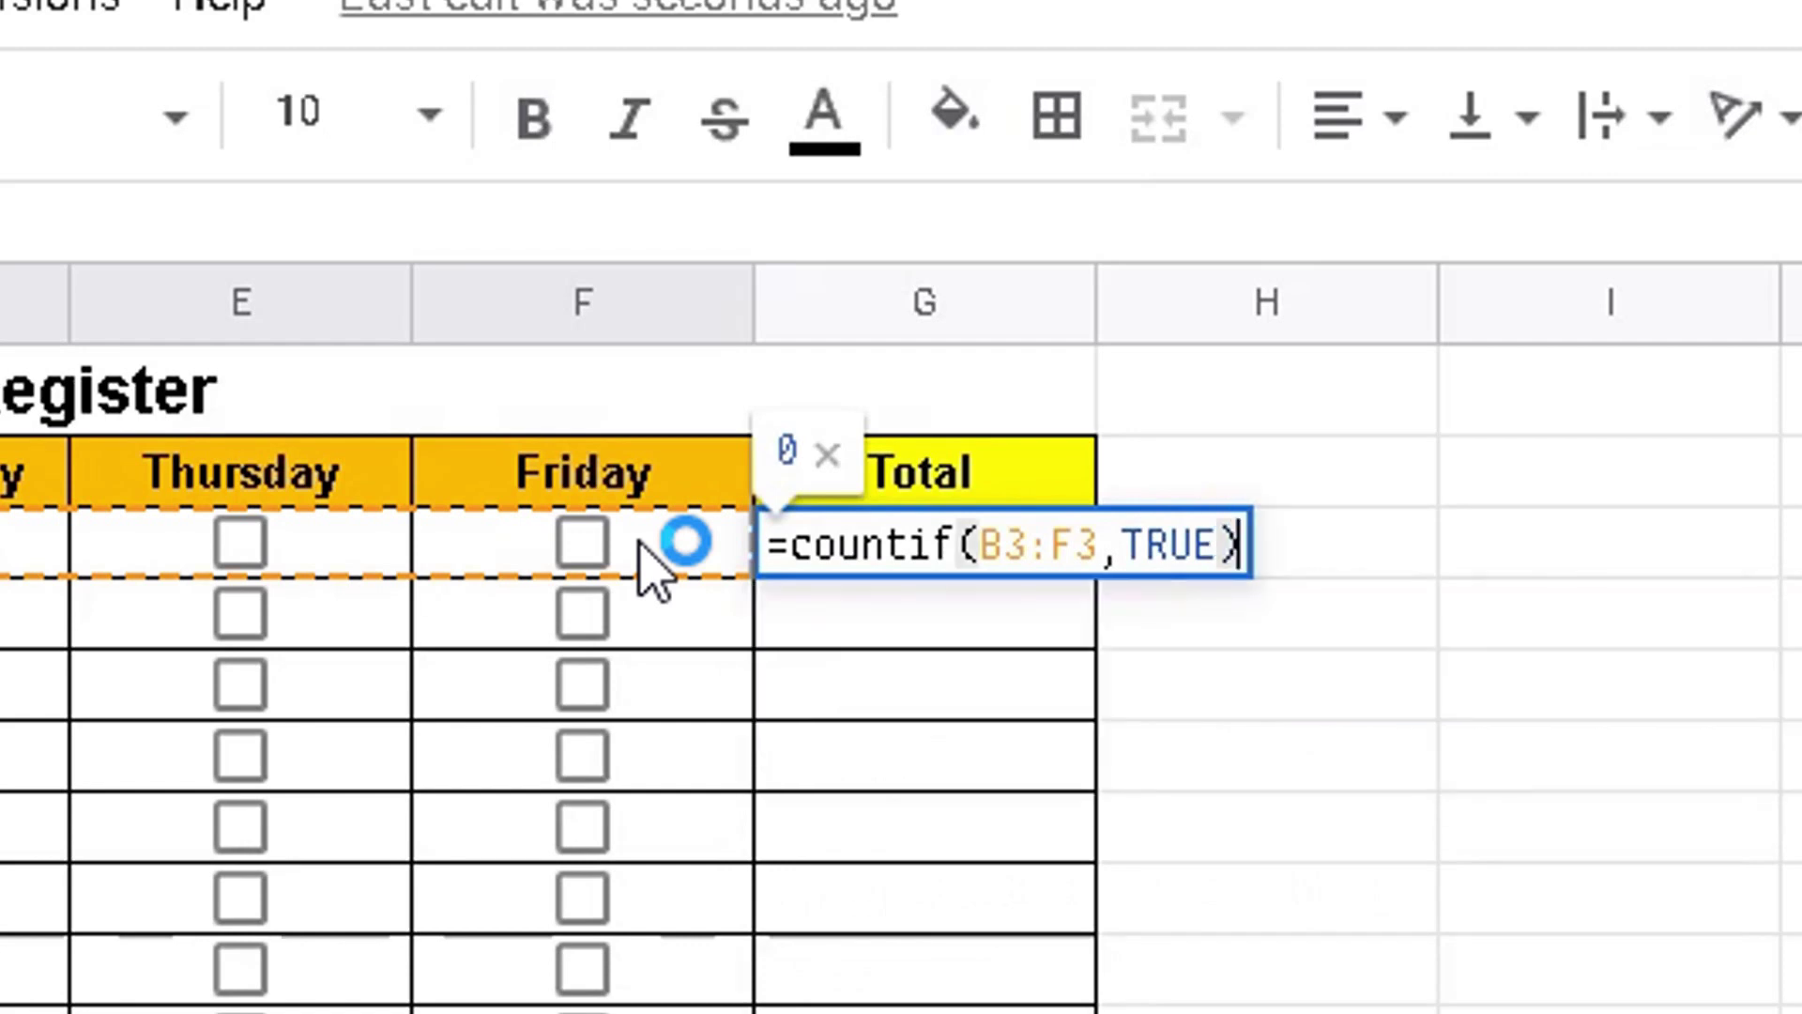
pyautogui.press('Return')
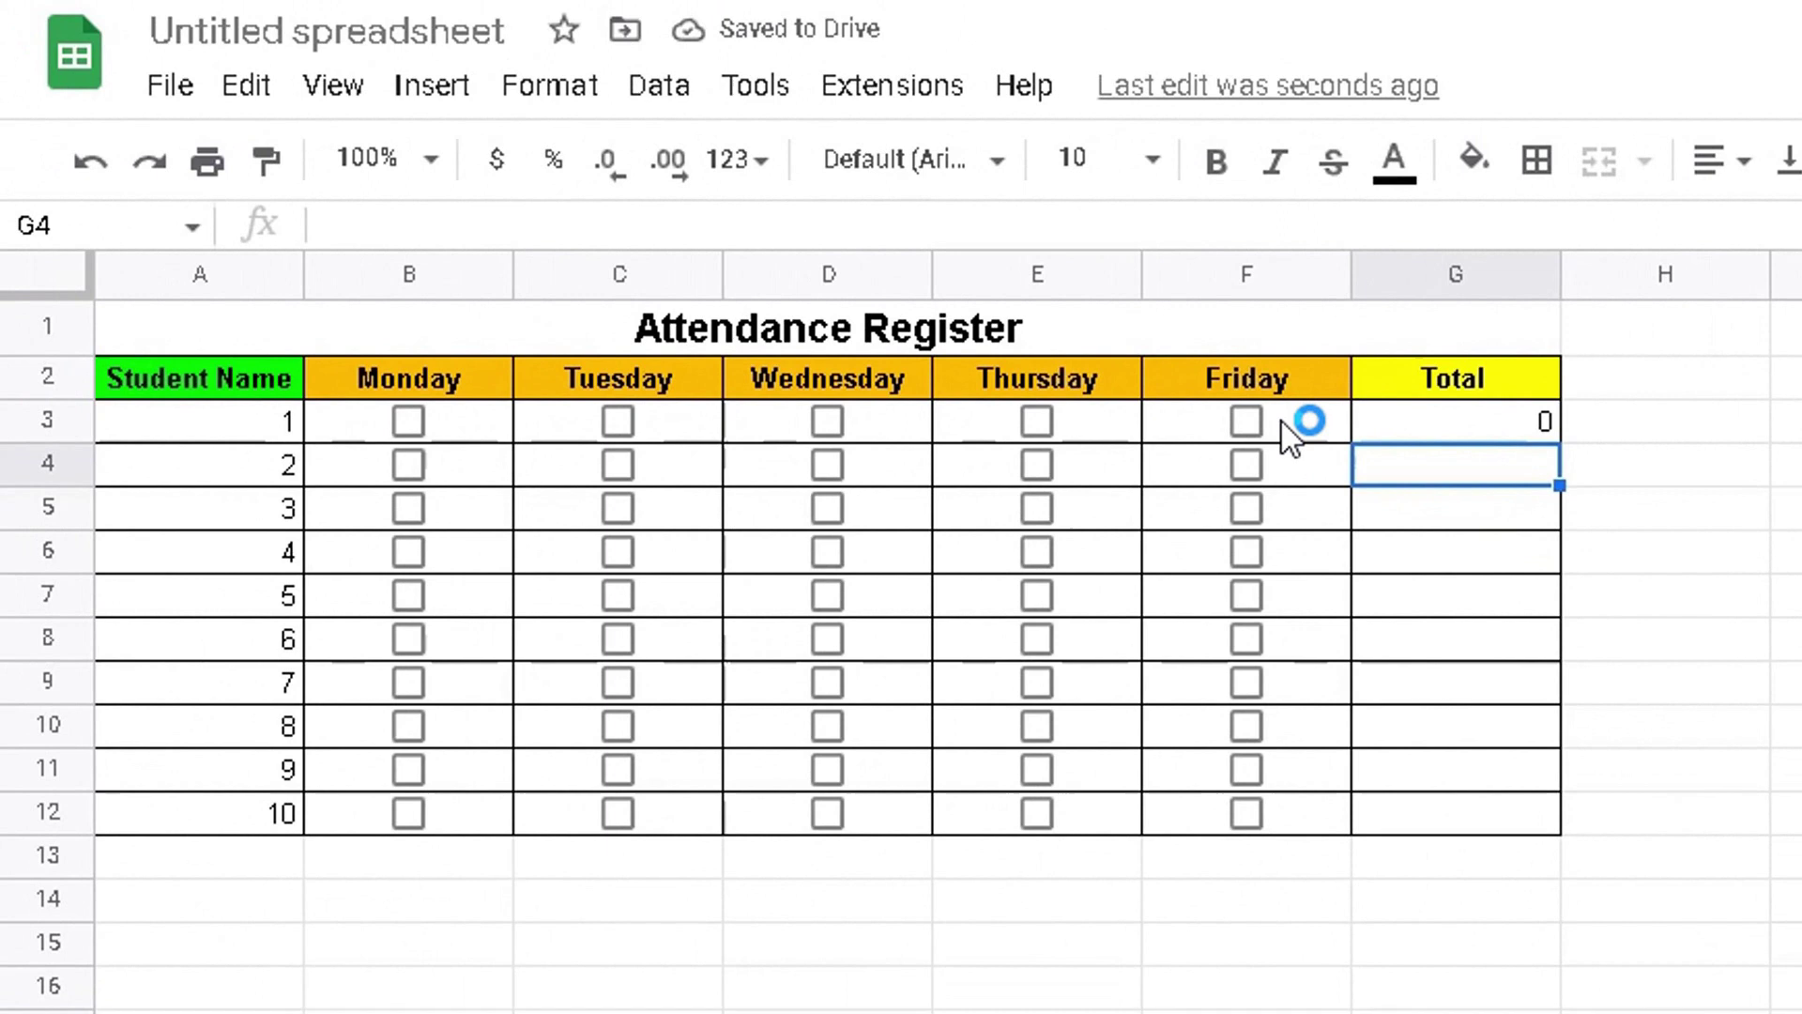
pyautogui.click(619, 425)
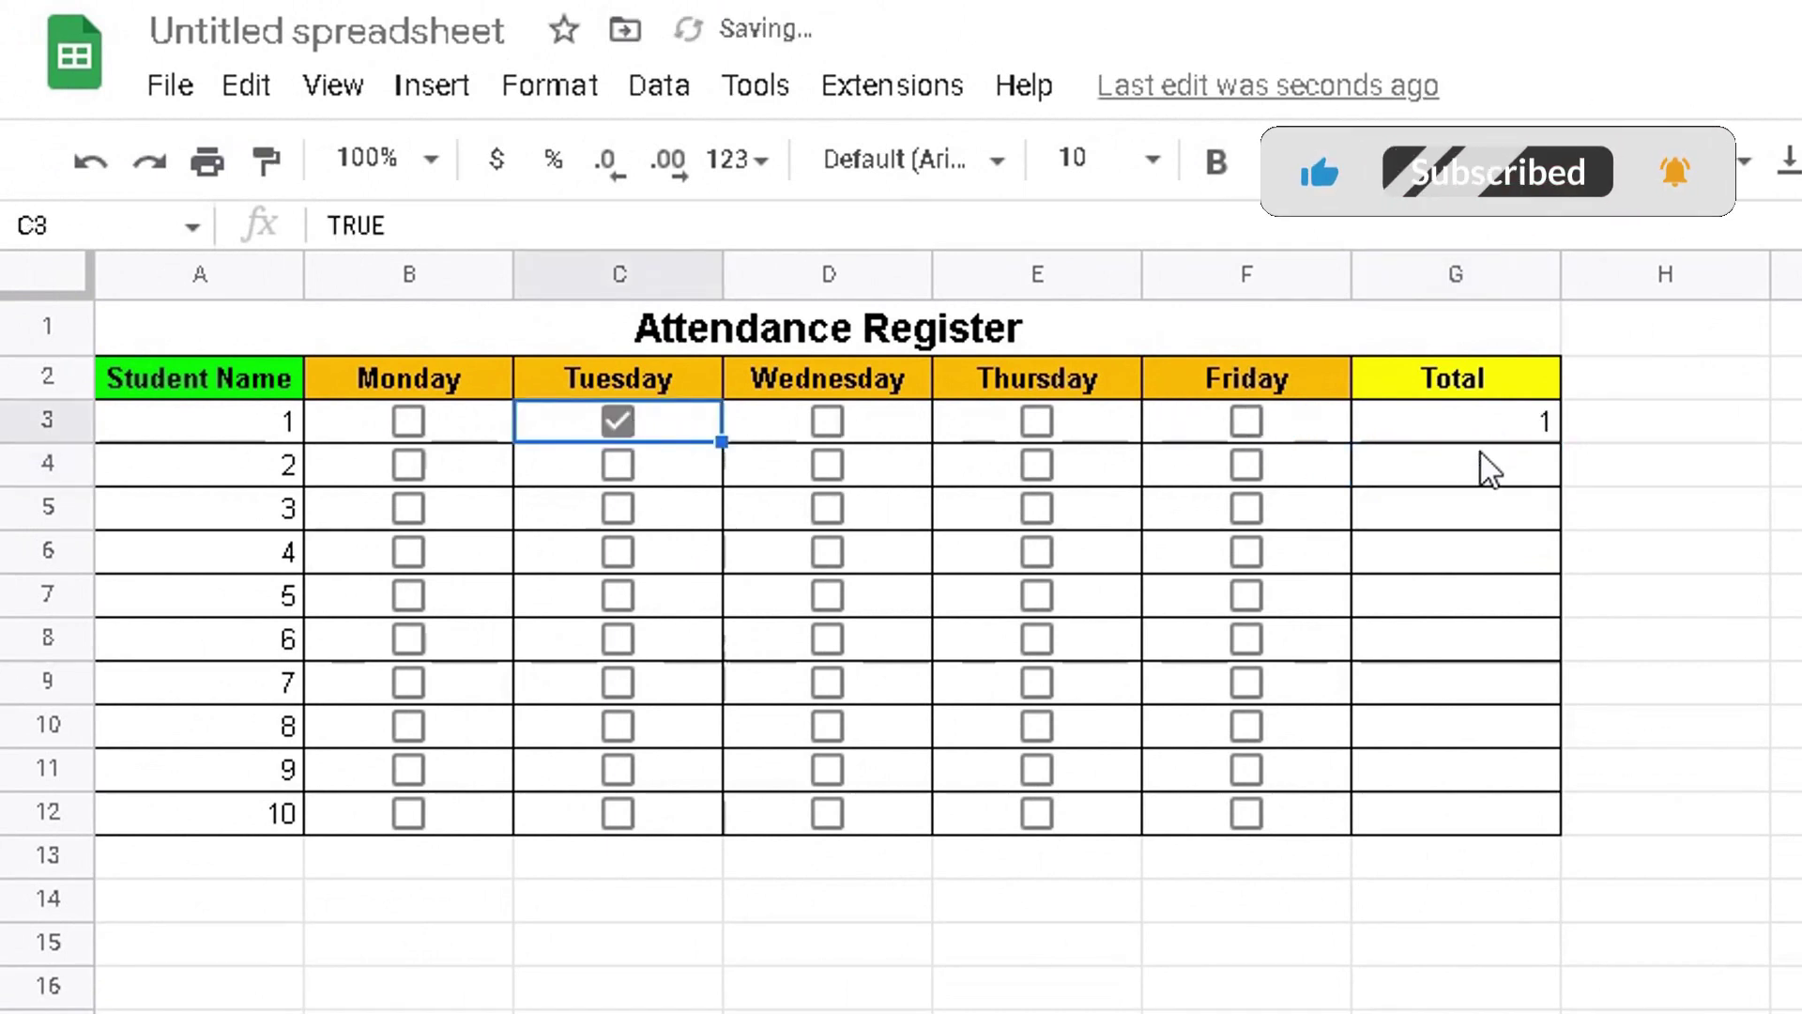
pyautogui.click(1037, 423)
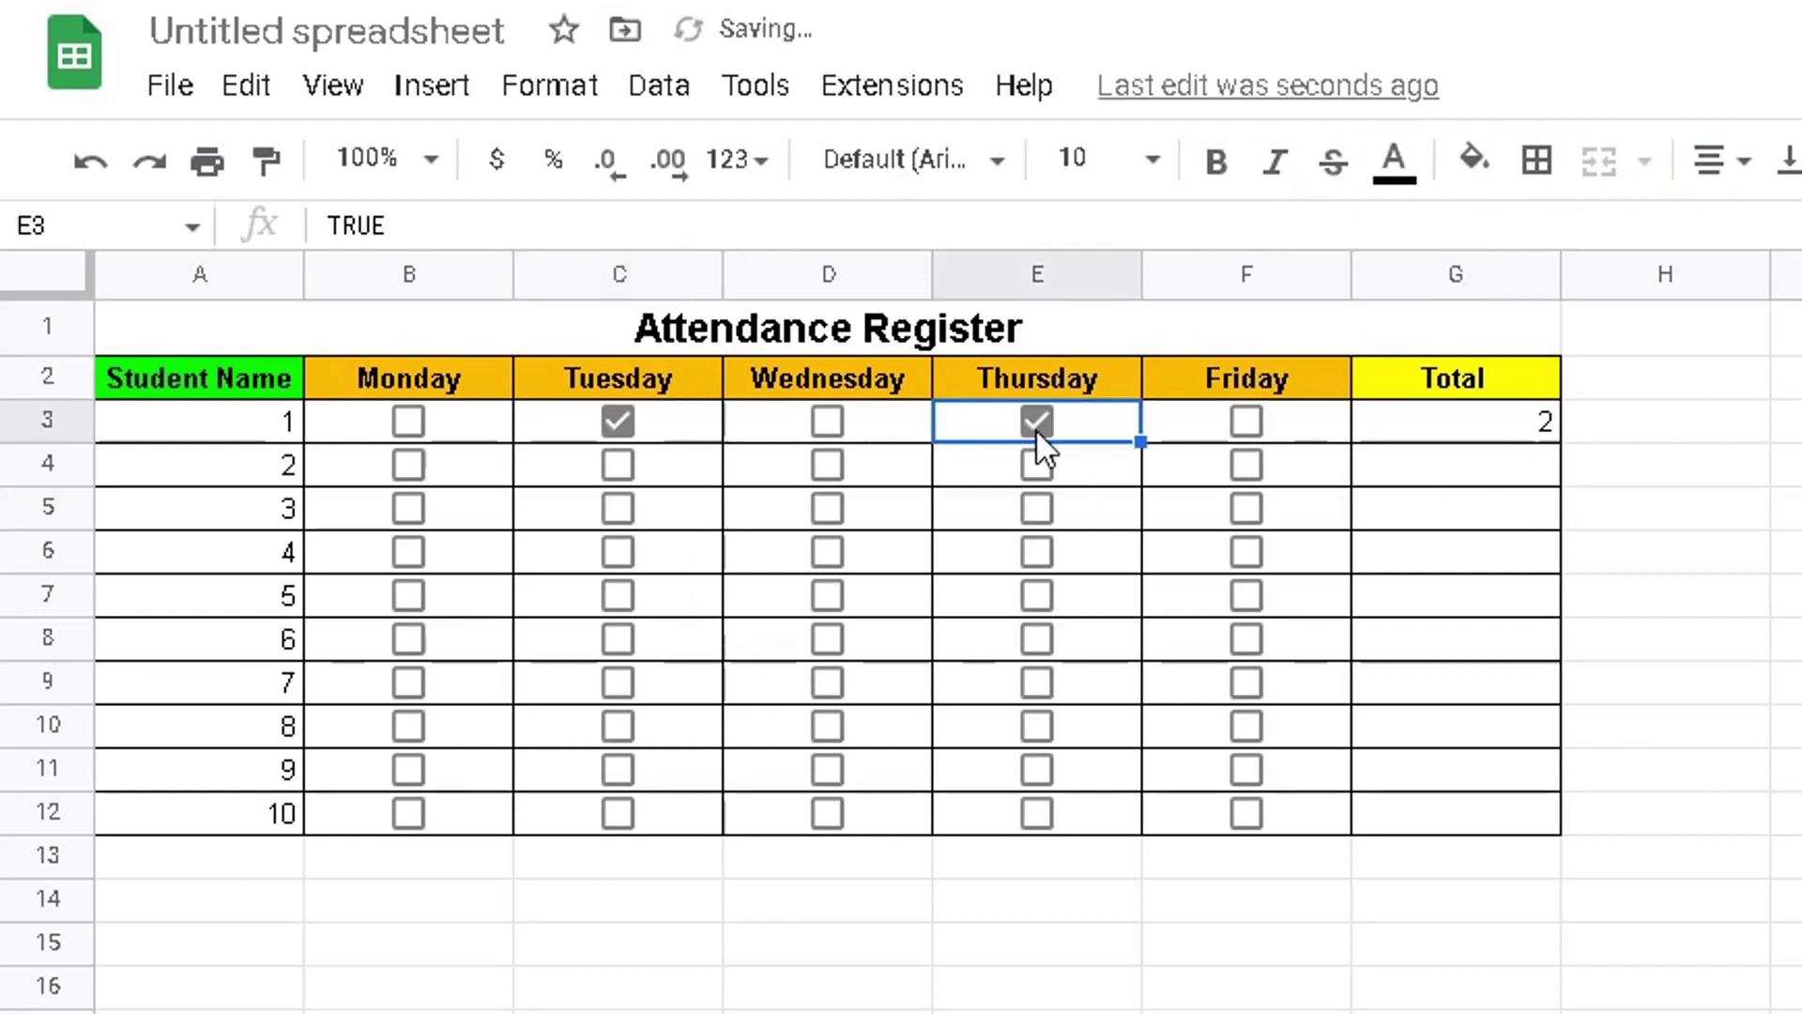
pyautogui.click(831, 422)
pyautogui.click(411, 418)
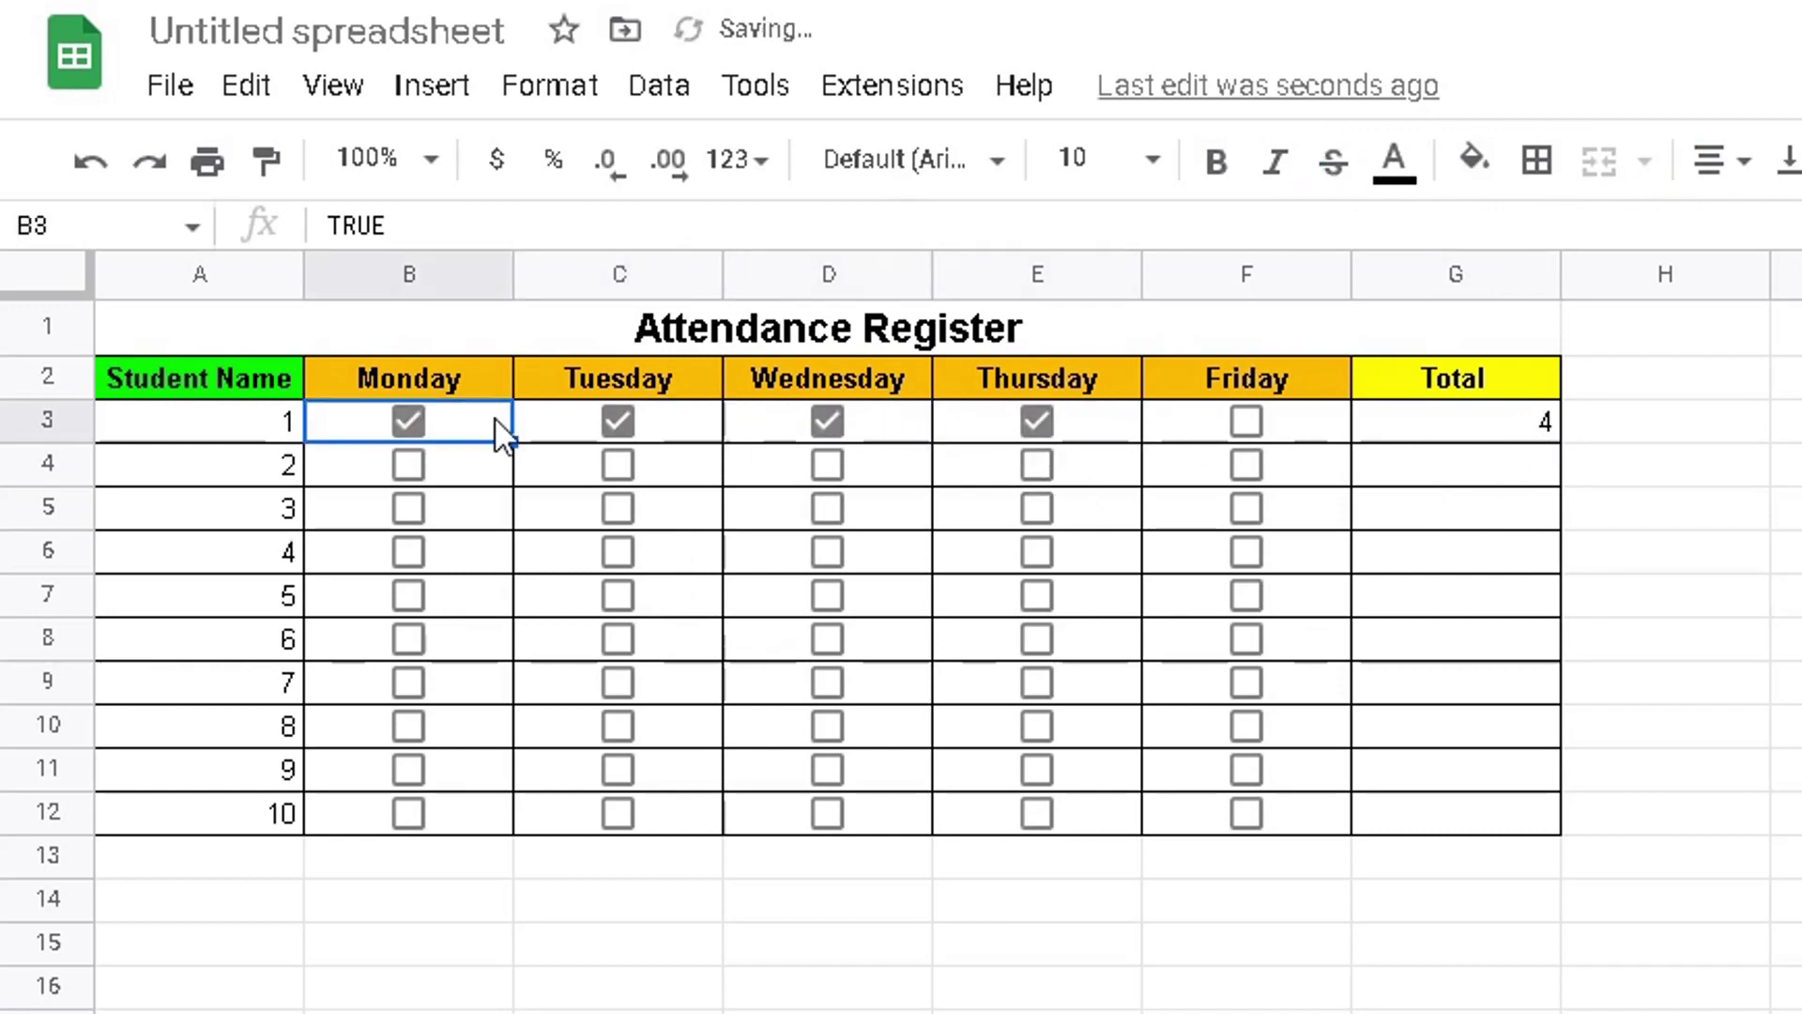
pyautogui.click(1032, 425)
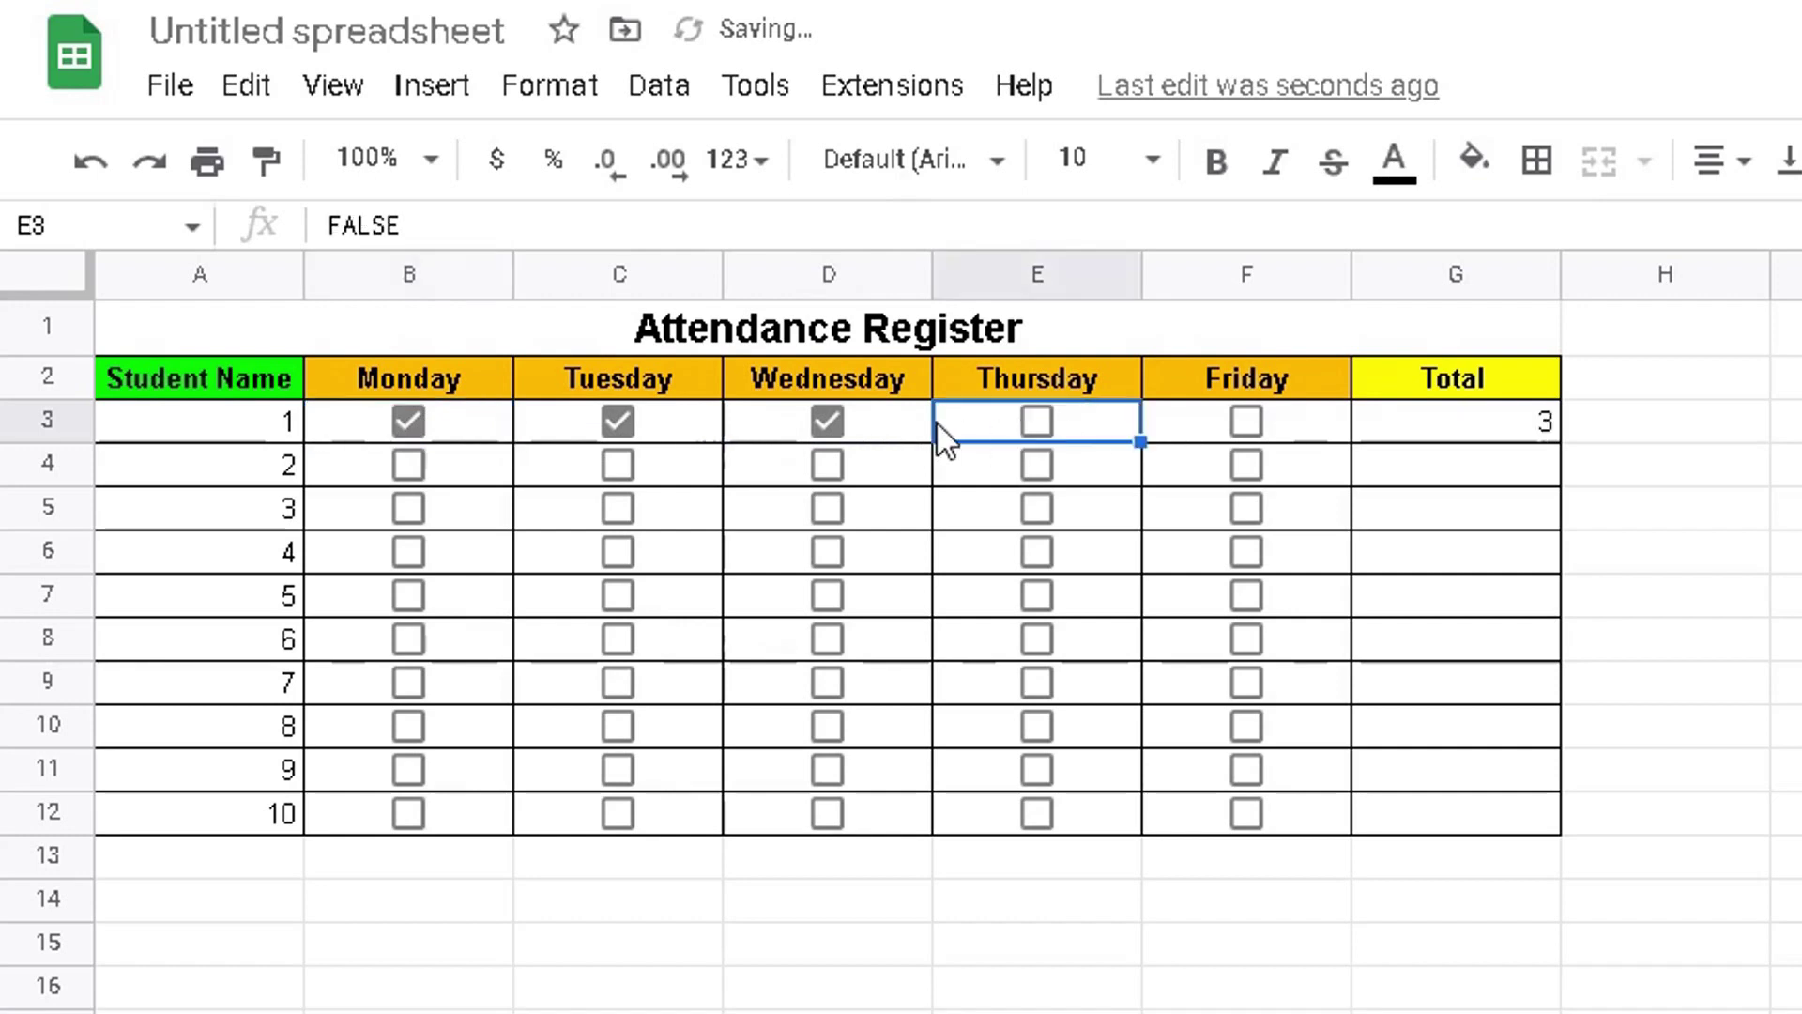
pyautogui.click(832, 427)
pyautogui.click(620, 422)
pyautogui.click(411, 424)
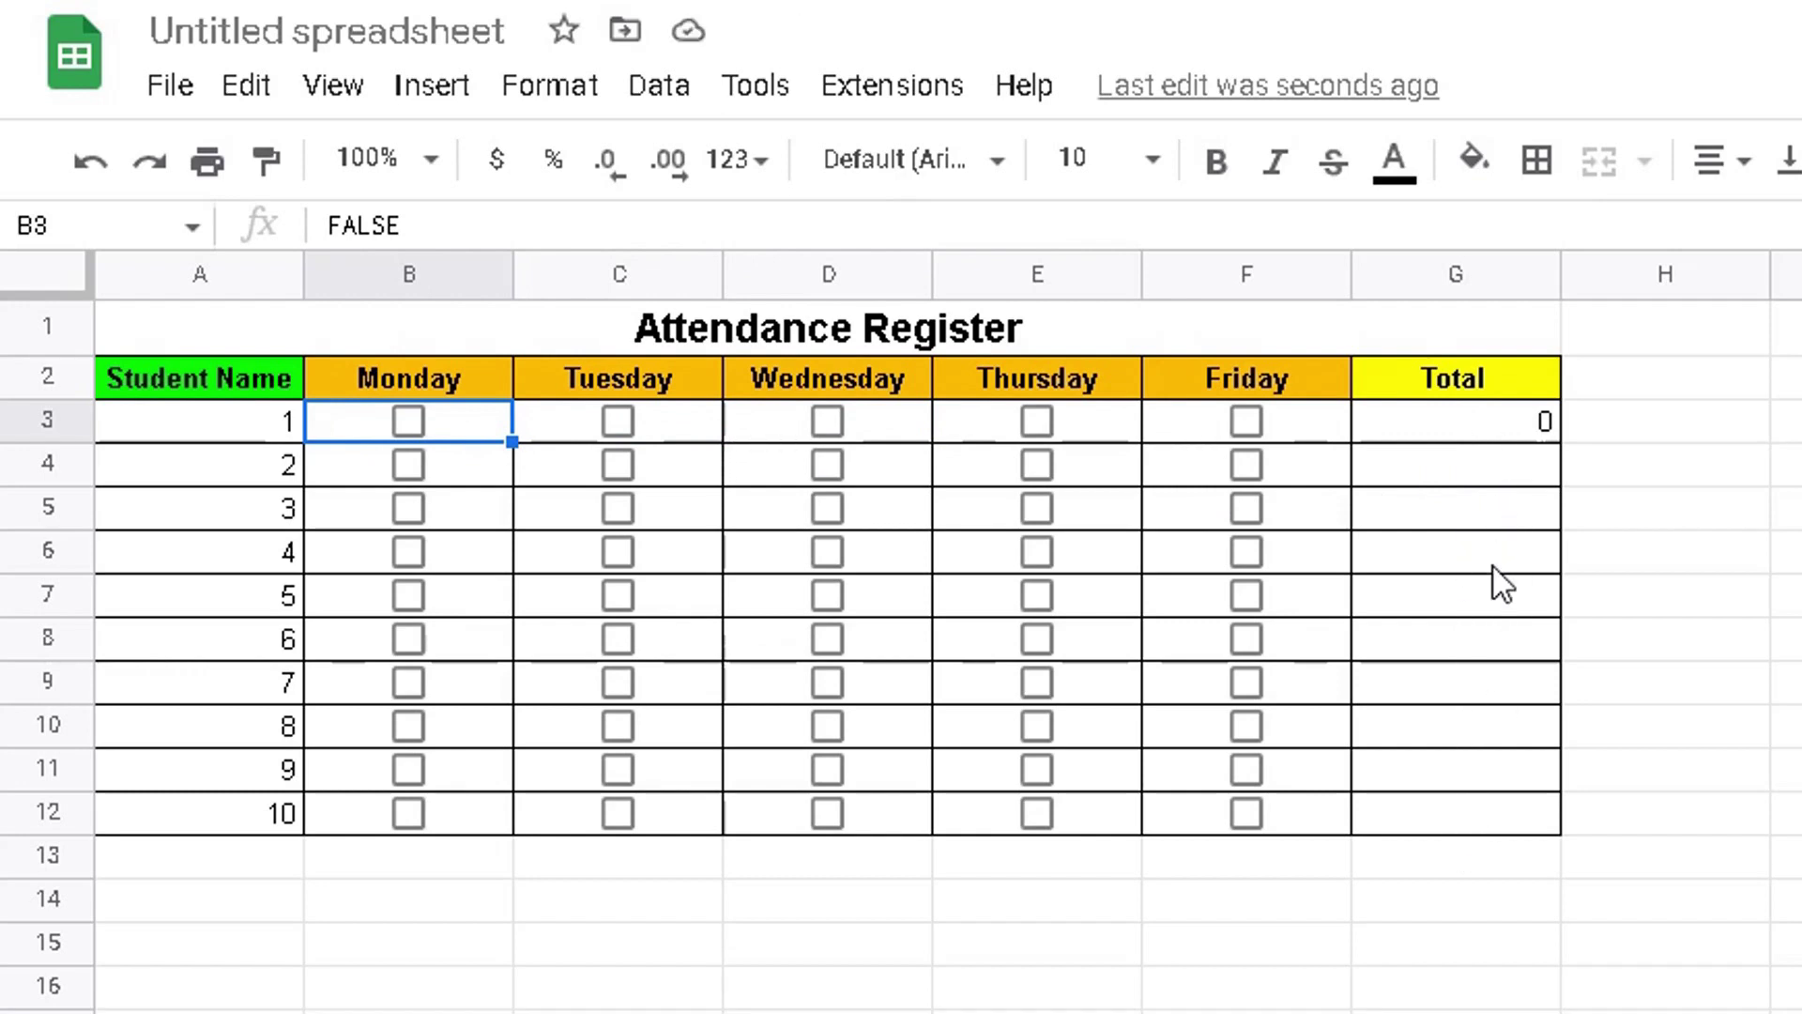
# Step: Fill G3's COUNTIF formula down through G12
pyautogui.click(1483, 424)
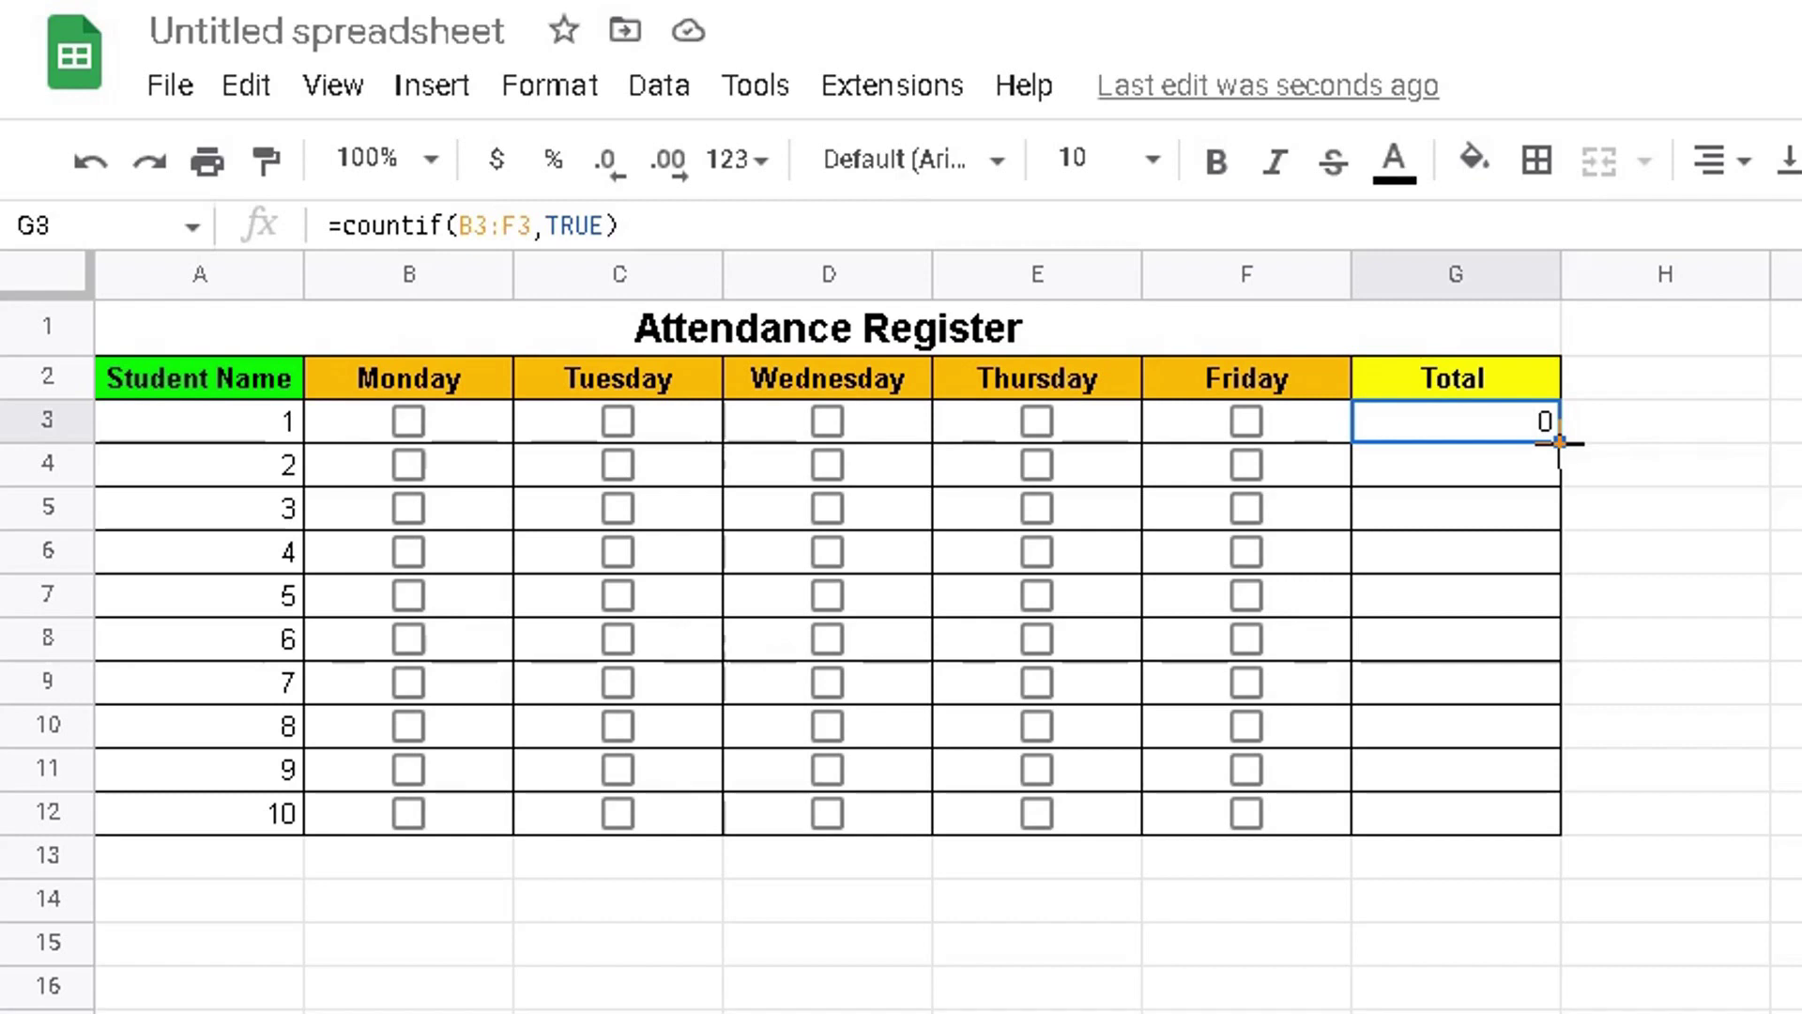
pyautogui.moveTo(1558, 442)
pyautogui.mouseDown()
pyautogui.moveTo(1558, 842)
pyautogui.moveTo(1561, 826)
pyautogui.mouseUp()
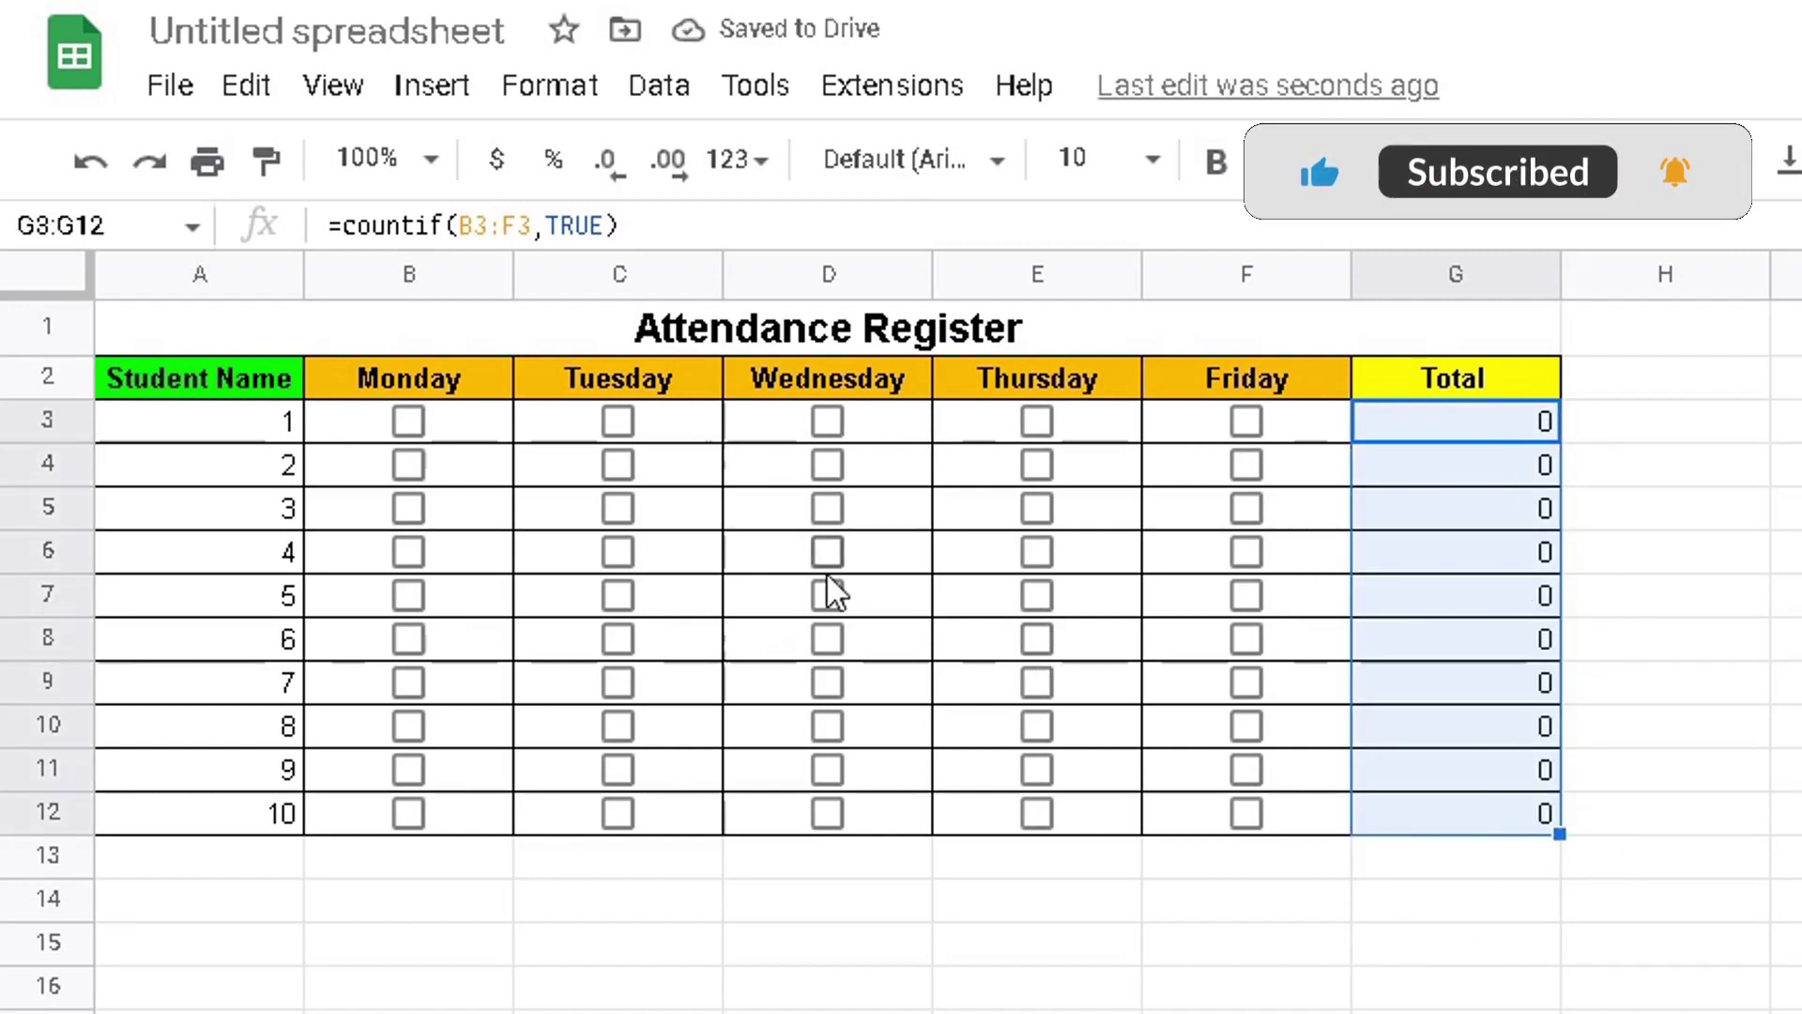
# Step: Tick checkboxes B3, C4, D7, F5, C10, E11 and F9
pyautogui.click(409, 422)
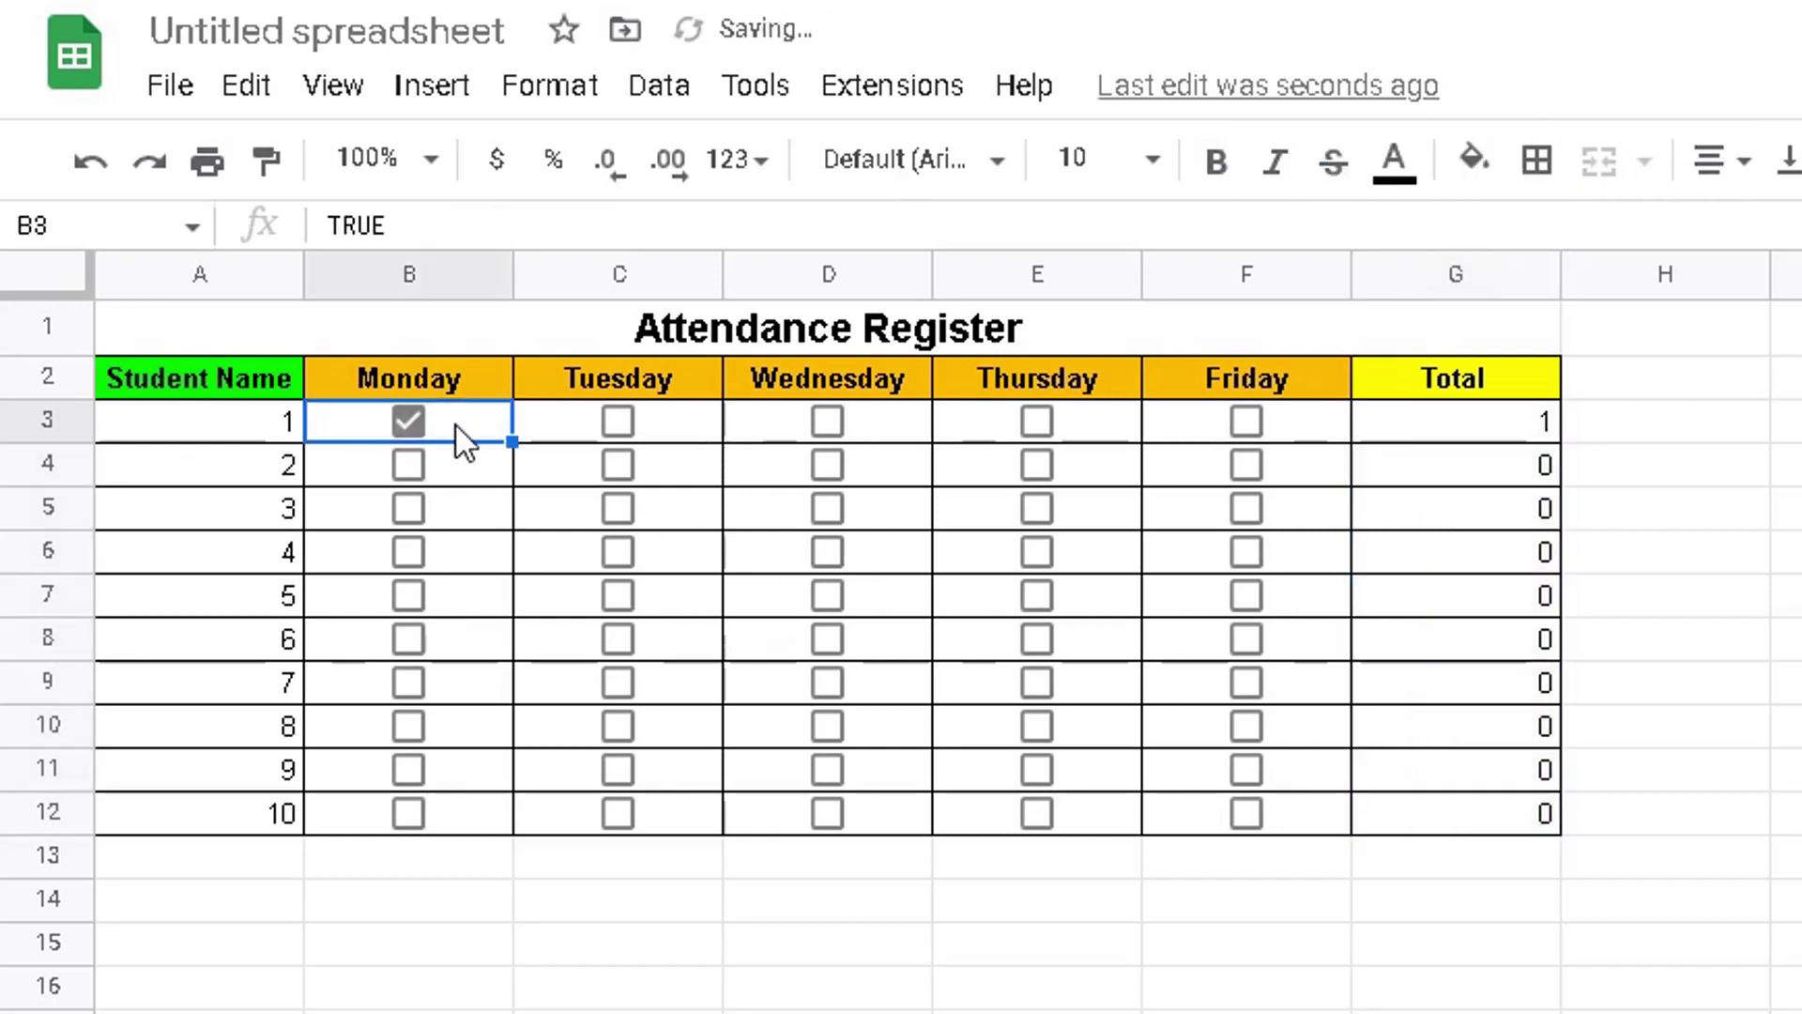
pyautogui.click(617, 464)
pyautogui.click(828, 596)
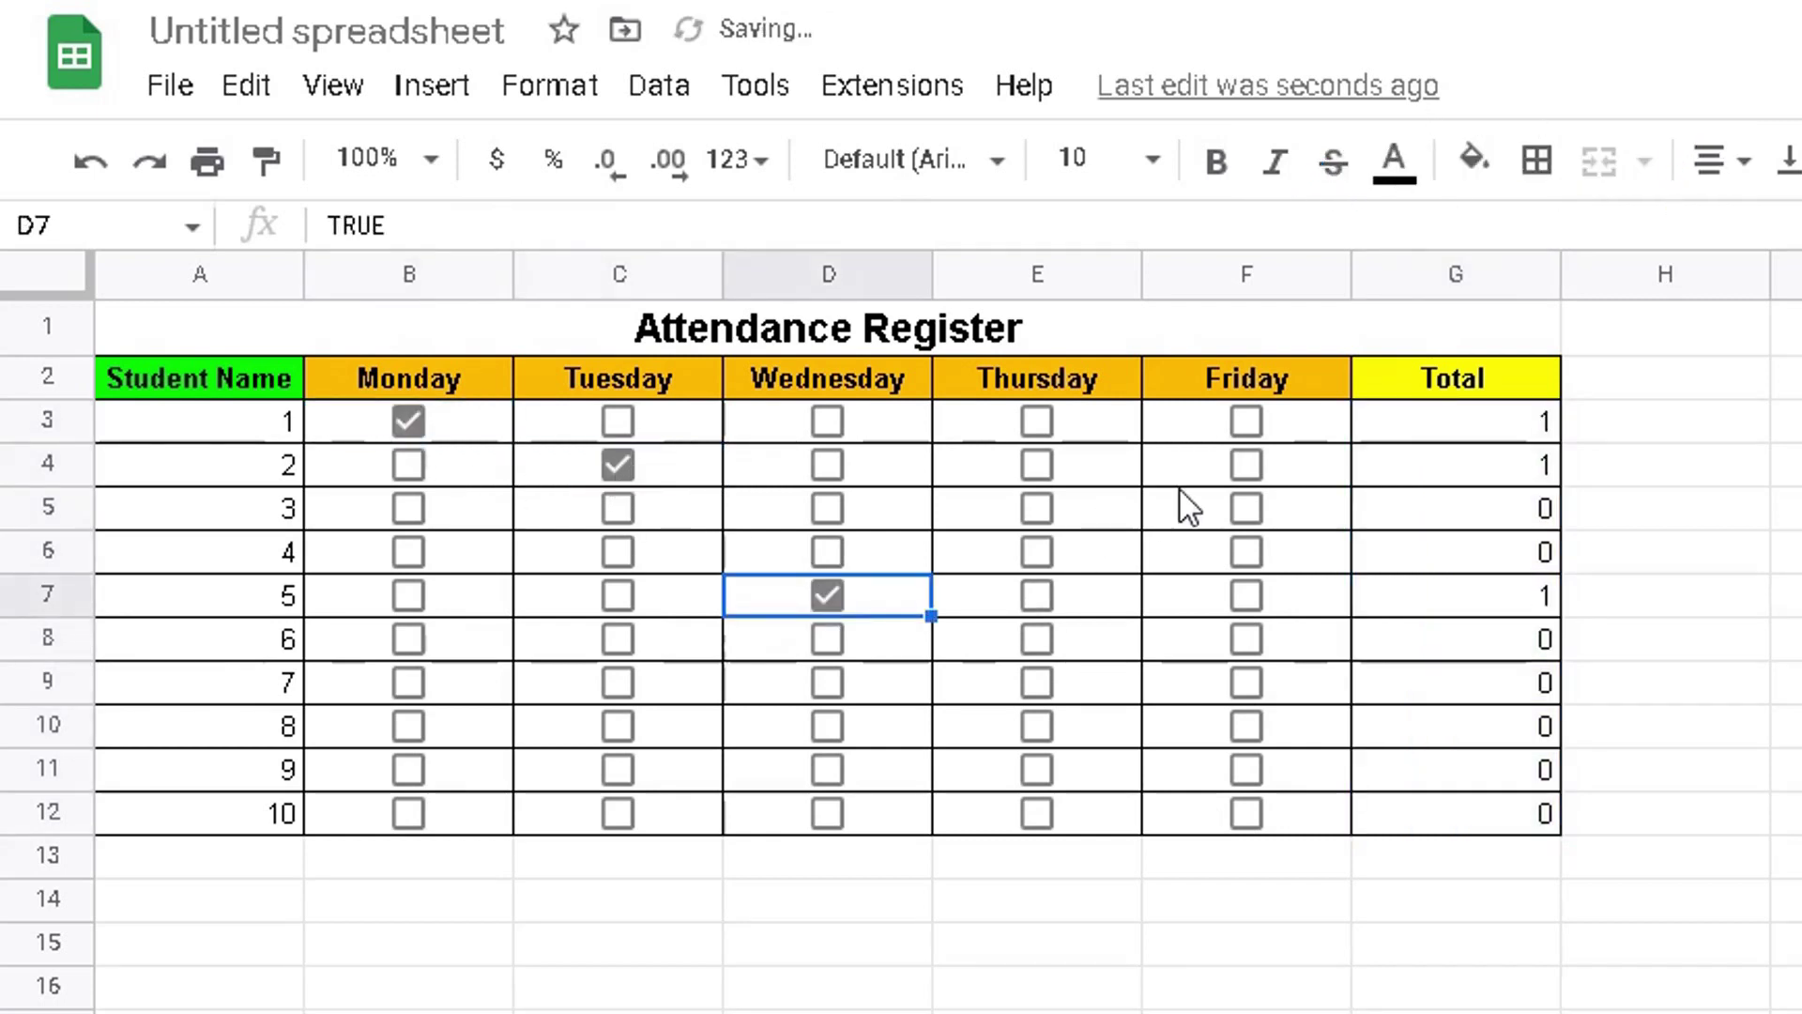
pyautogui.click(1242, 510)
pyautogui.click(619, 725)
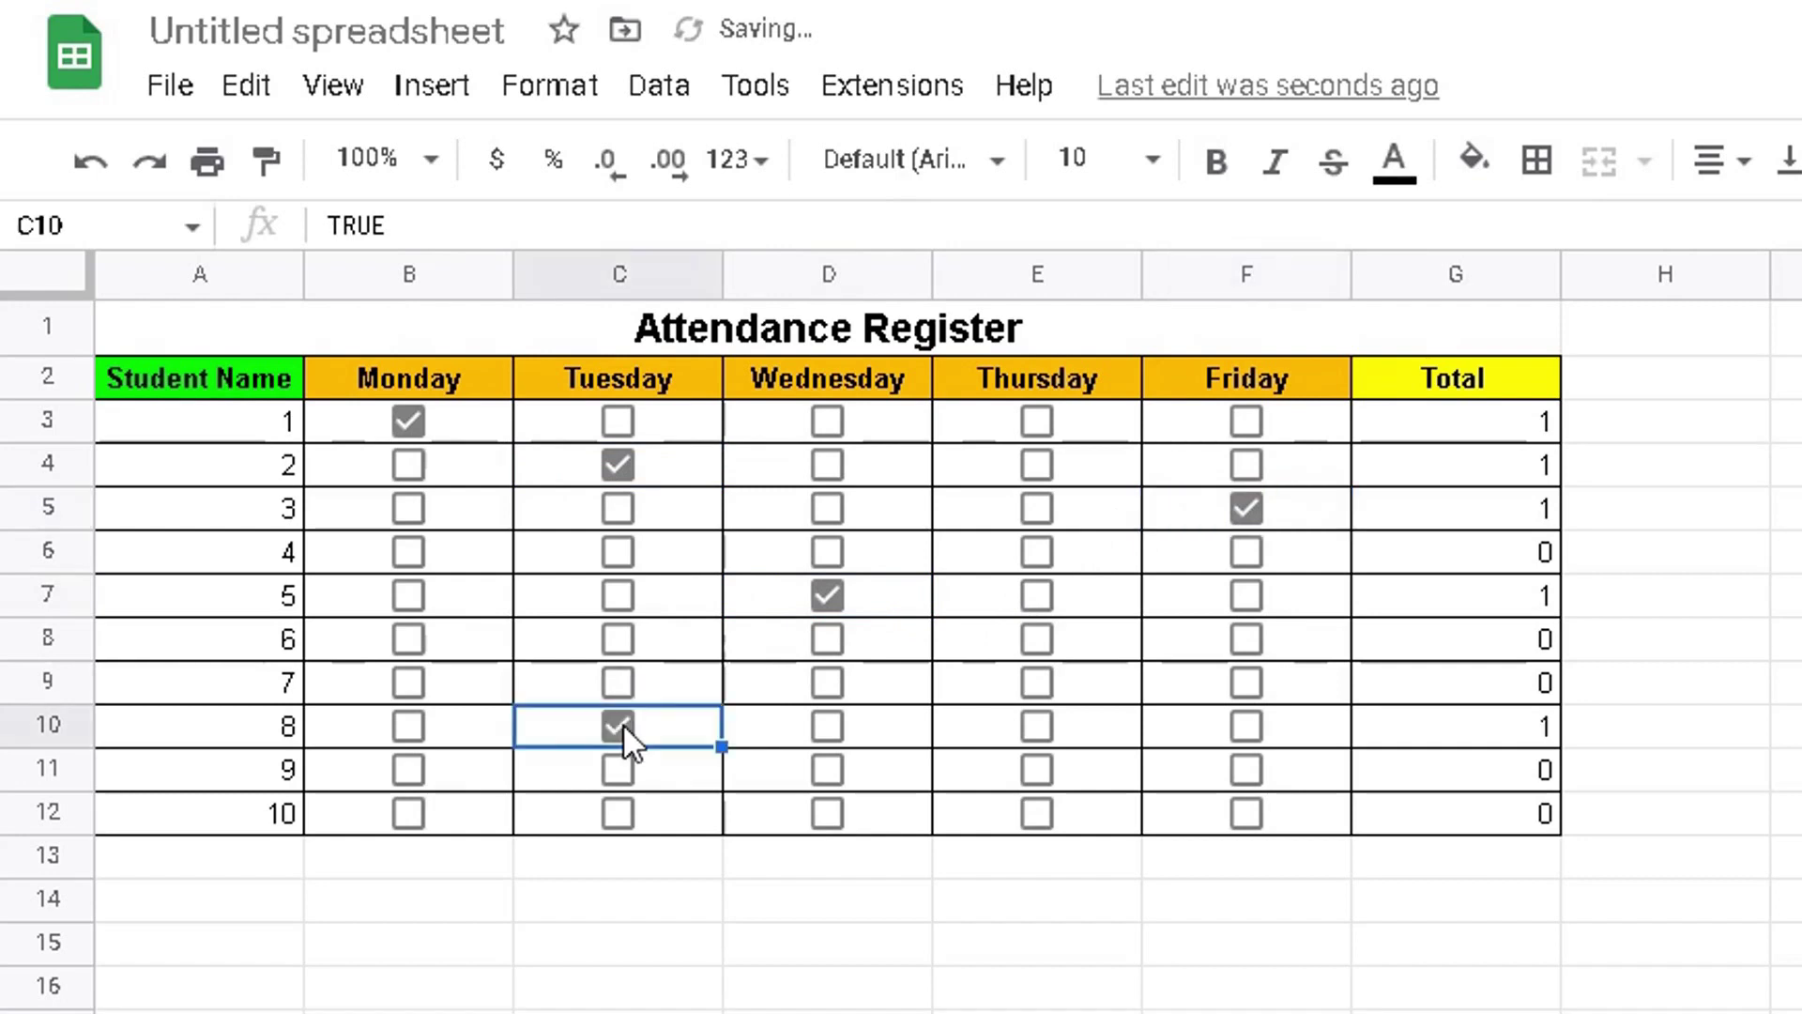
pyautogui.click(1037, 771)
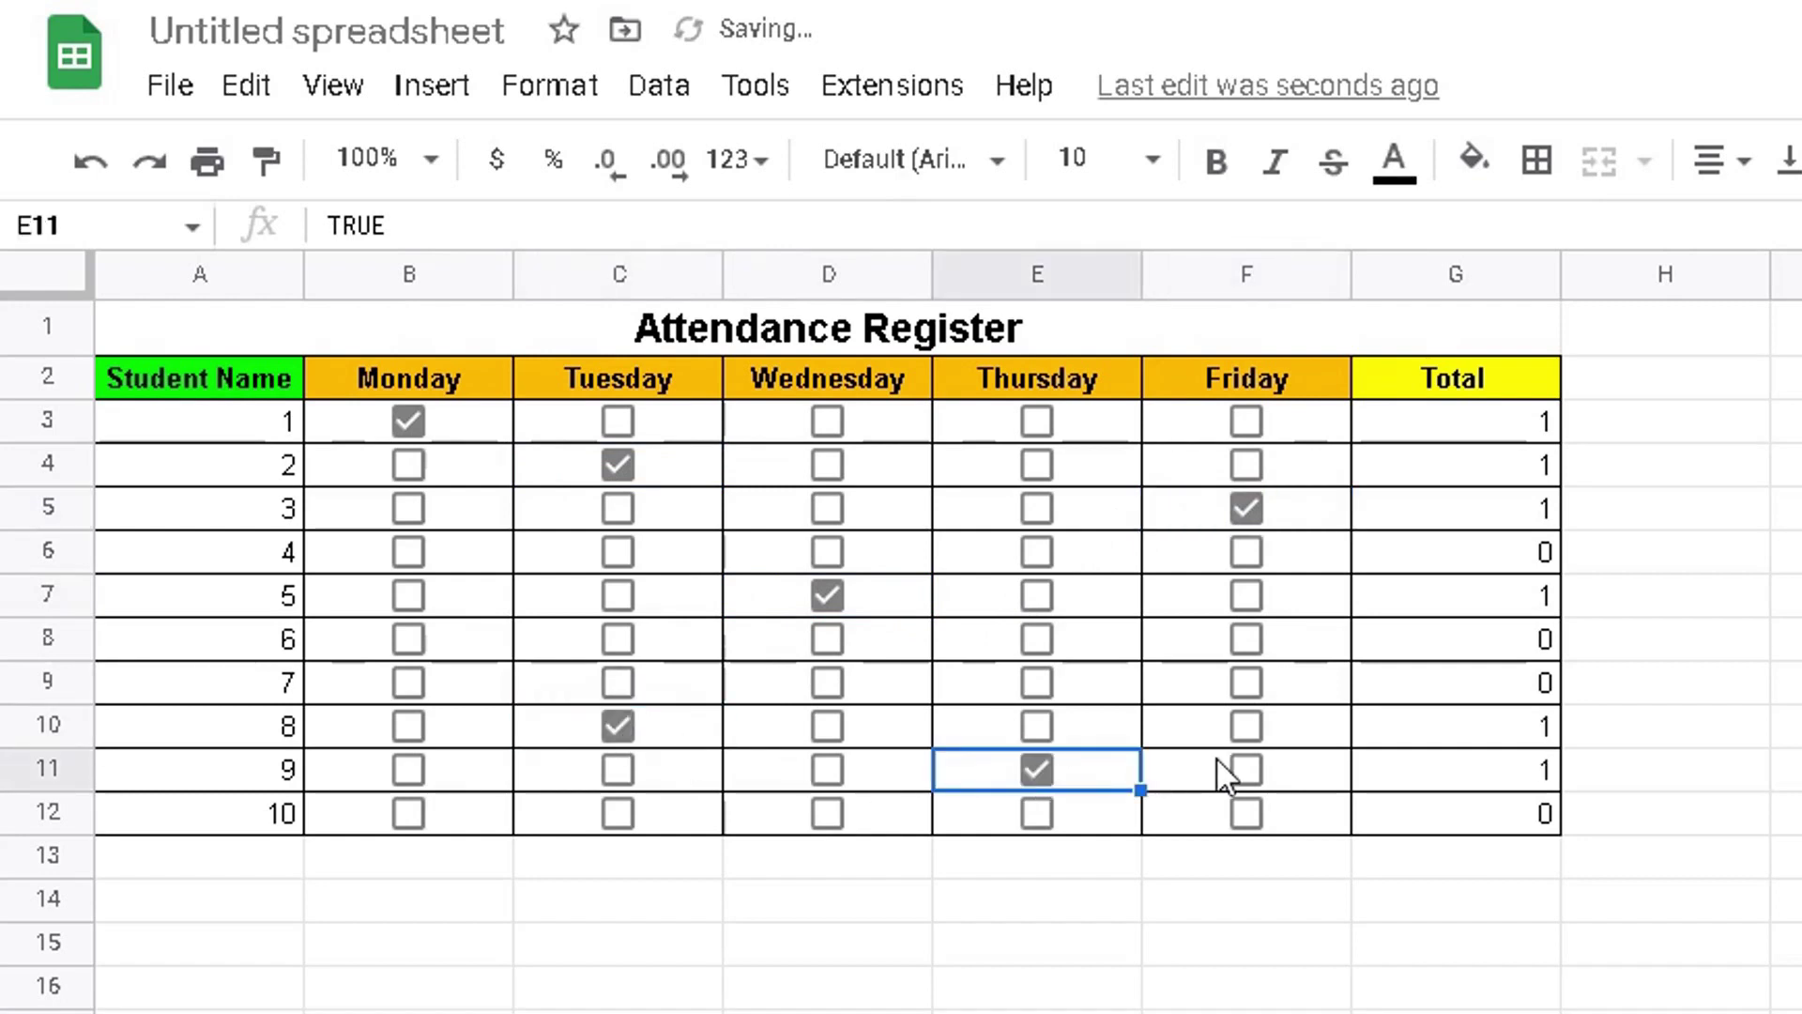
pyautogui.click(1249, 684)
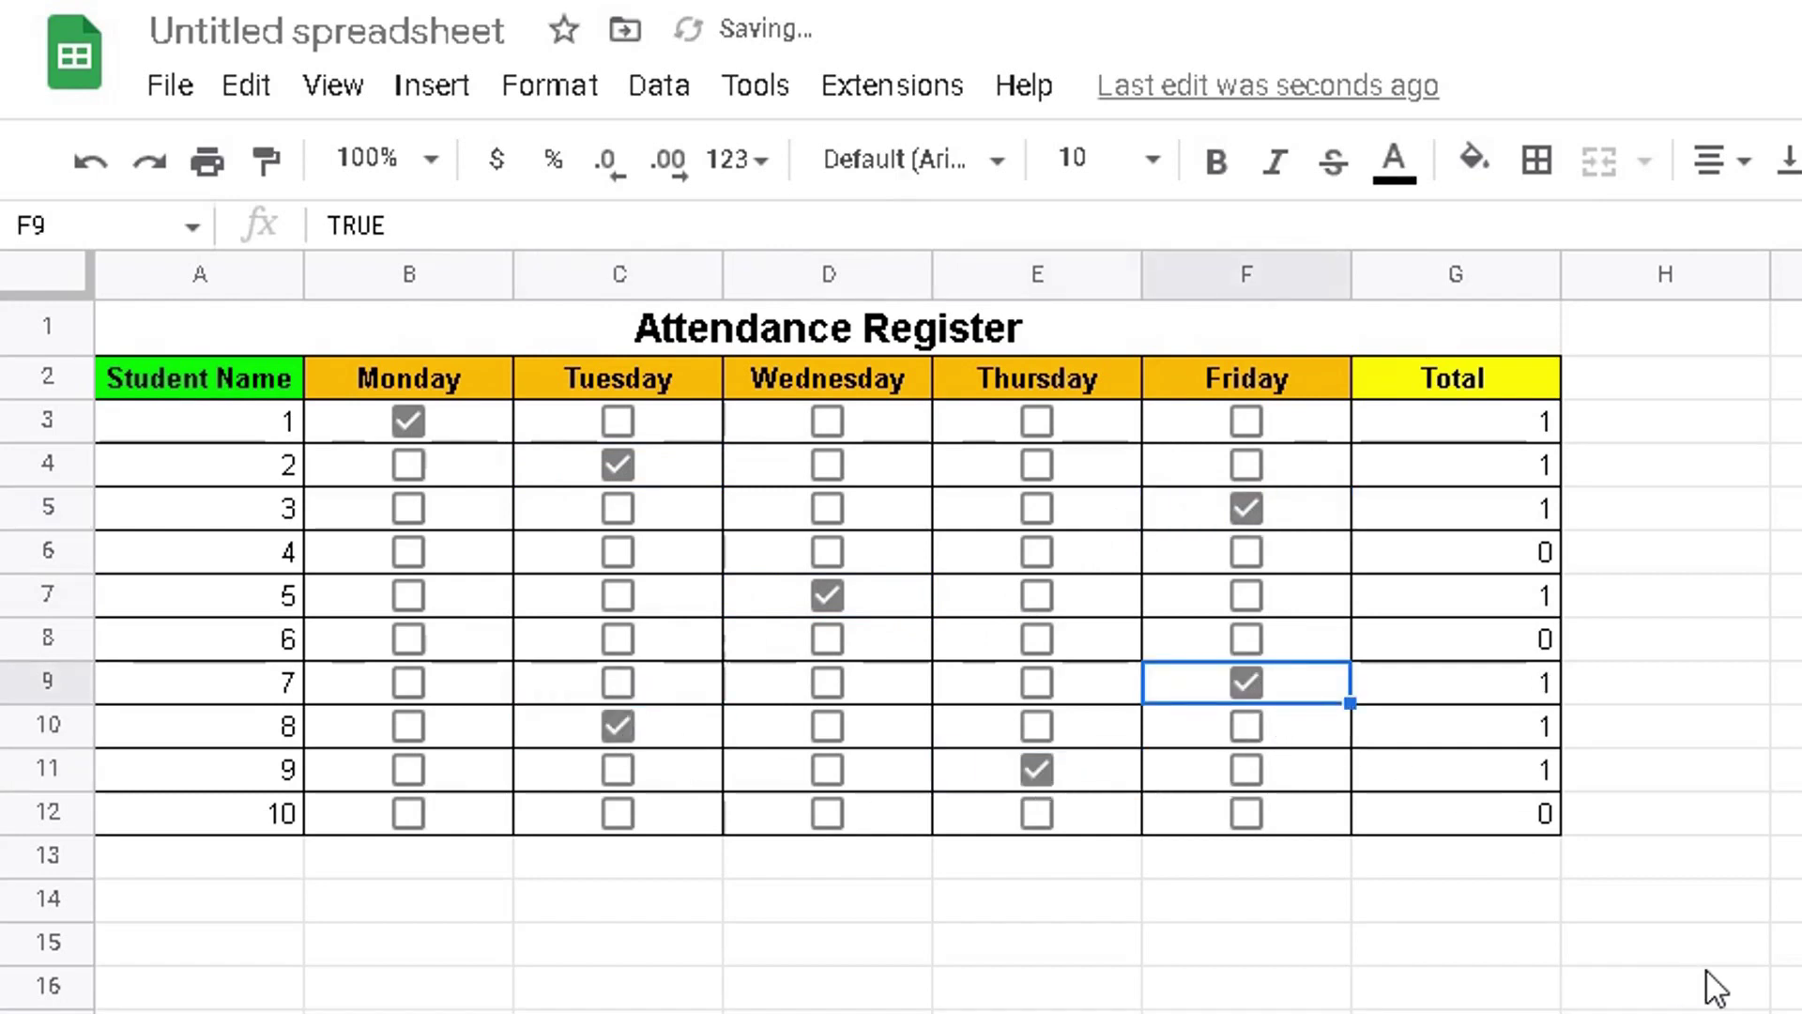